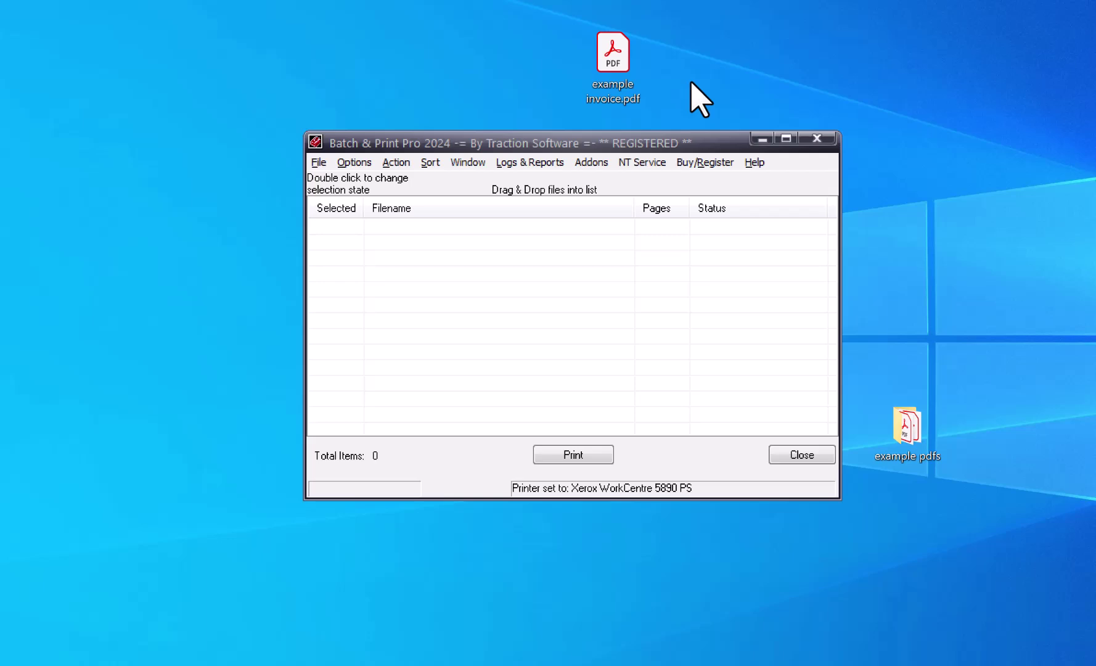
# Drag example invoice.pdf from the desktop into the print list four times
pyautogui.moveTo(617, 69); pyautogui.dragTo(568, 237)
pyautogui.moveTo(626, 88); pyautogui.dragTo(578, 290)
pyautogui.moveTo(607, 74); pyautogui.dragTo(563, 286)
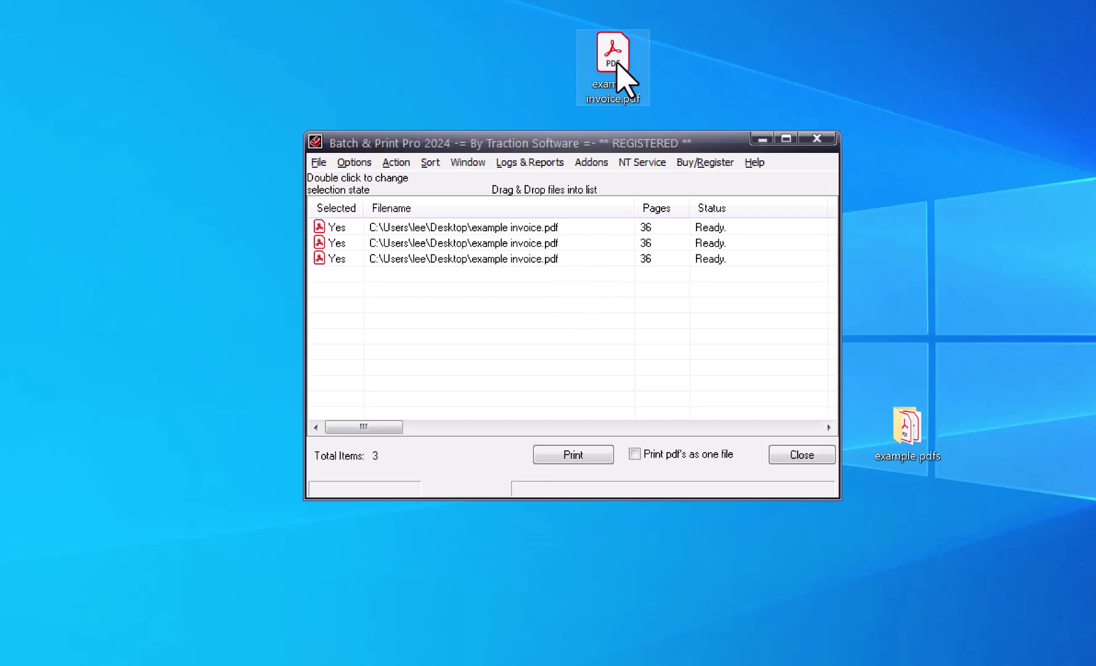
pyautogui.moveTo(617, 73); pyautogui.dragTo(563, 286)
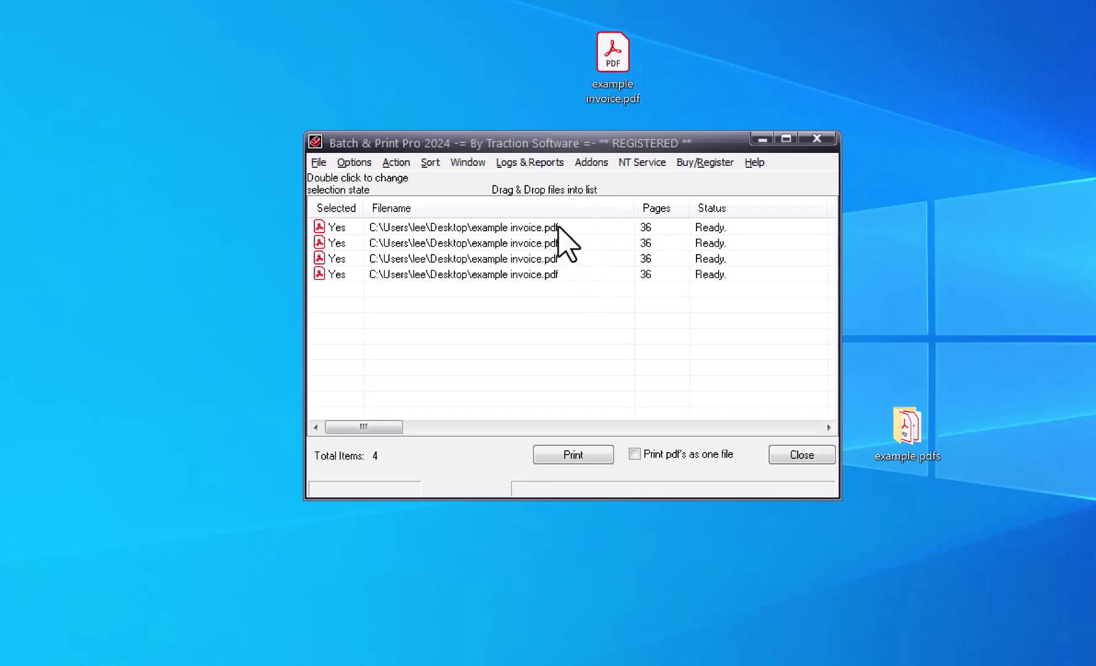
# Add a fifth and sixth copy of example invoice.pdf so Total Items reads 6
pyautogui.click(558, 227)
pyautogui.click(562, 243)
pyautogui.click(561, 258)
pyautogui.click(560, 274)
pyautogui.moveTo(613, 62); pyautogui.dragTo(549, 317)
pyautogui.moveTo(619, 81); pyautogui.dragTo(552, 357)
pyautogui.click(606, 346)
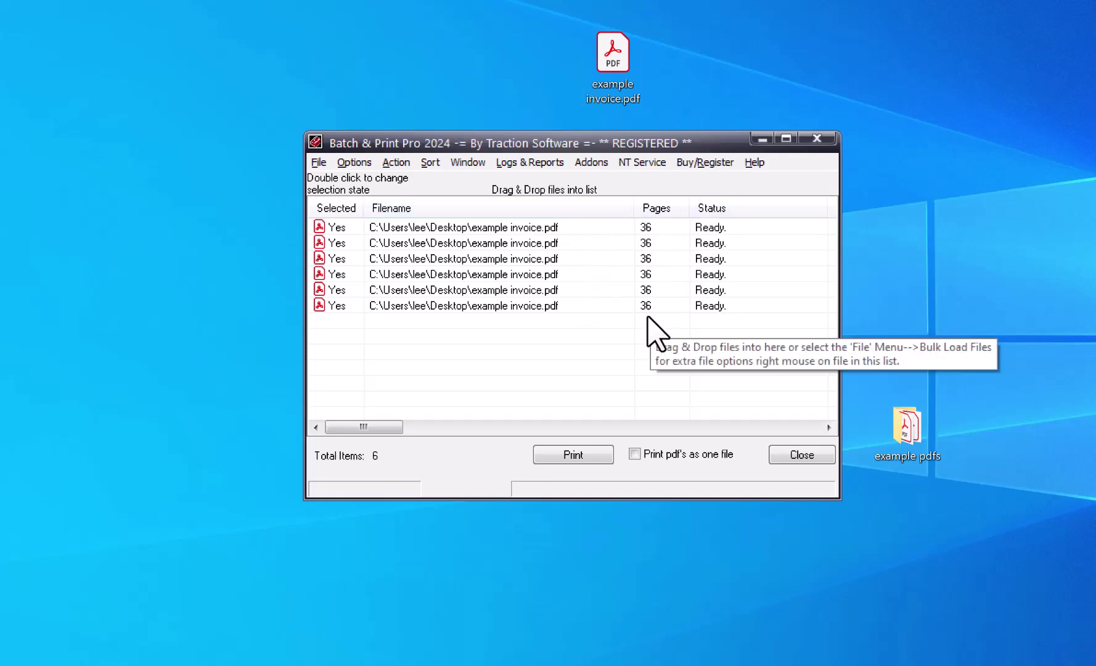
# Set and save the first invoice entry's internal PDF page range
pyautogui.rightClick(543, 228)
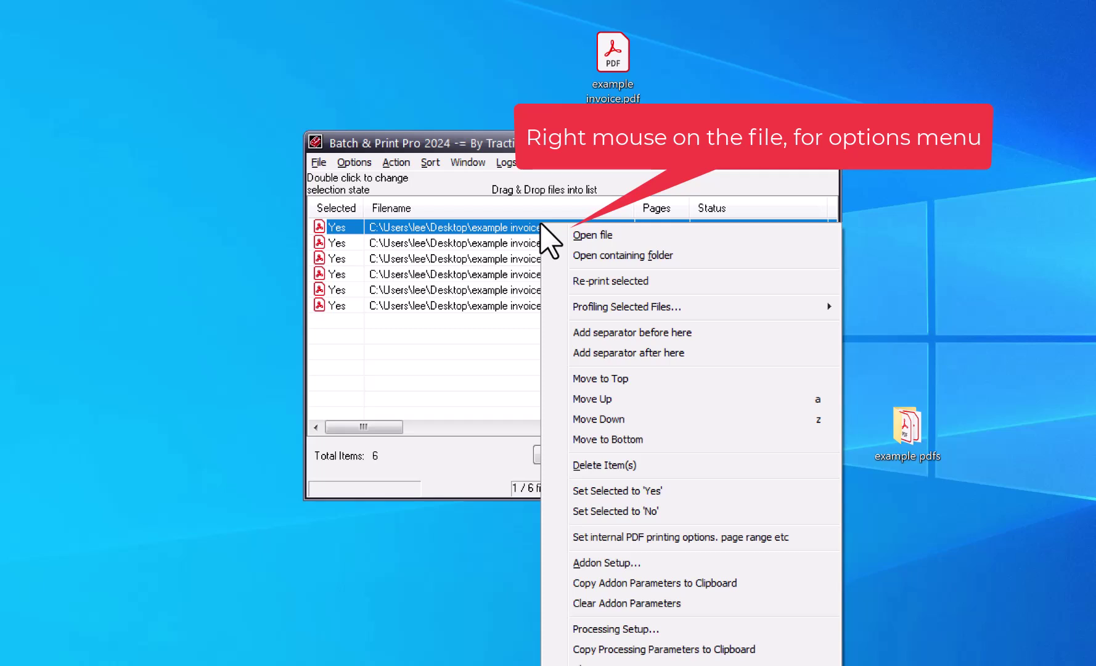
pyautogui.click(685, 536)
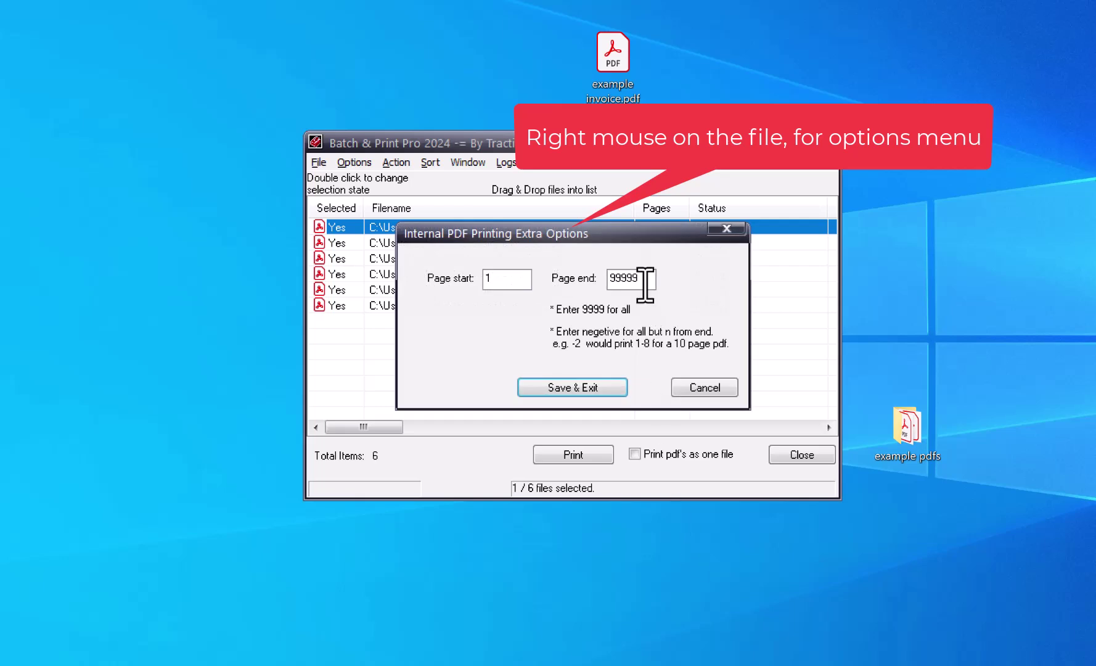
pyautogui.moveTo(647, 281); pyautogui.dragTo(593, 283)
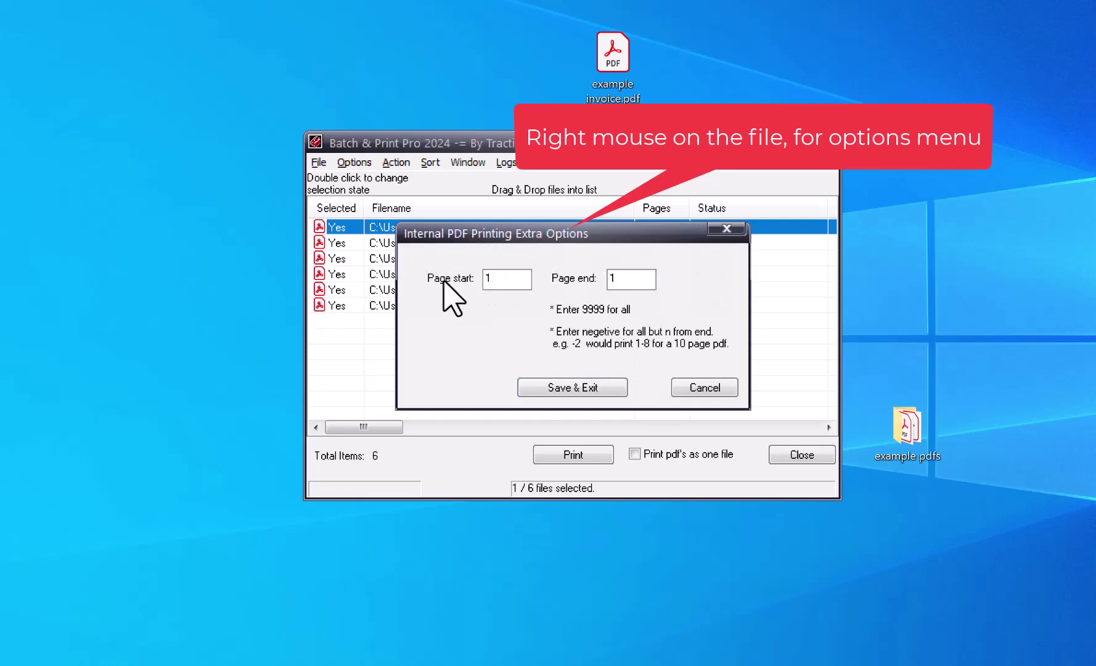
pyautogui.click(595, 388)
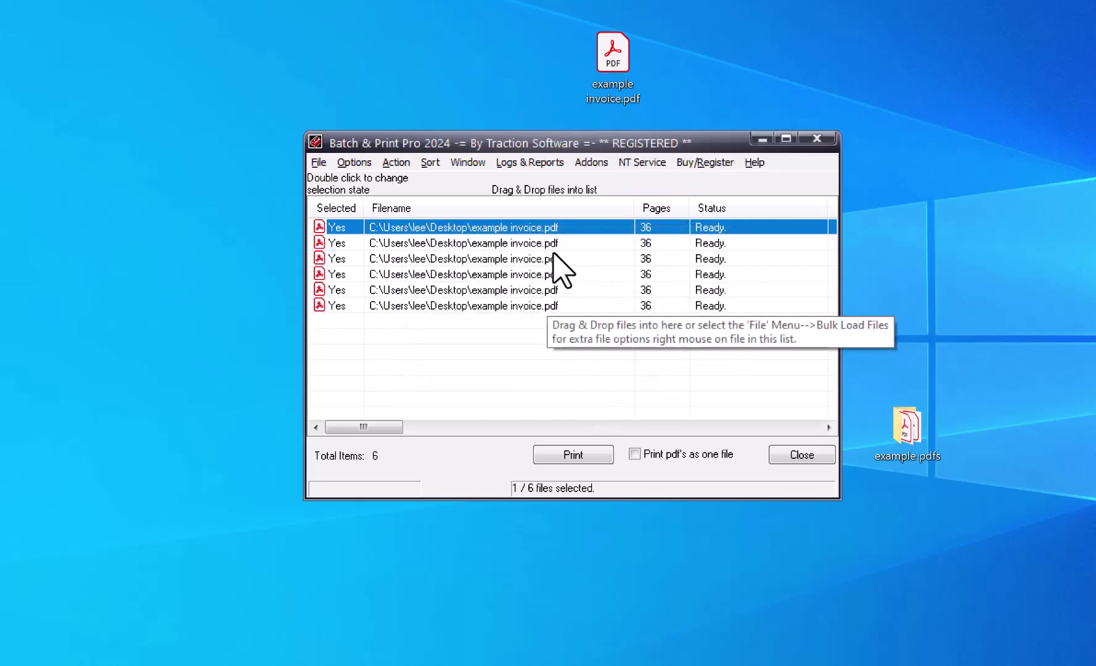
# Save the second entry's page range and set the third entry to page 2 only
pyautogui.click(558, 244)
pyautogui.rightClick(557, 243)
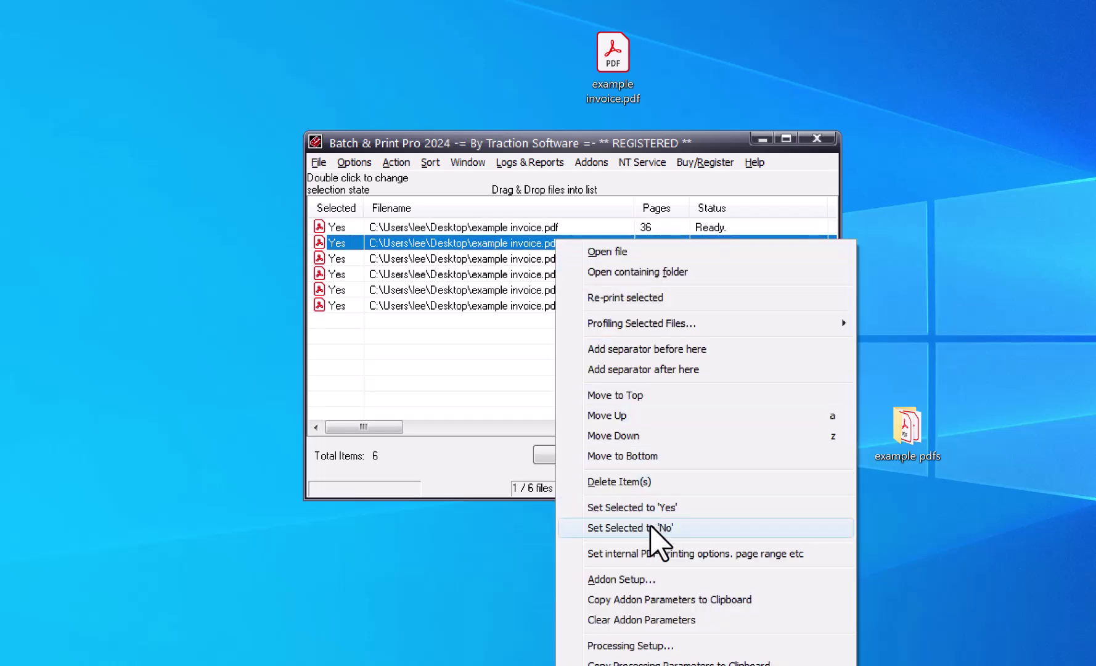
pyautogui.click(653, 548)
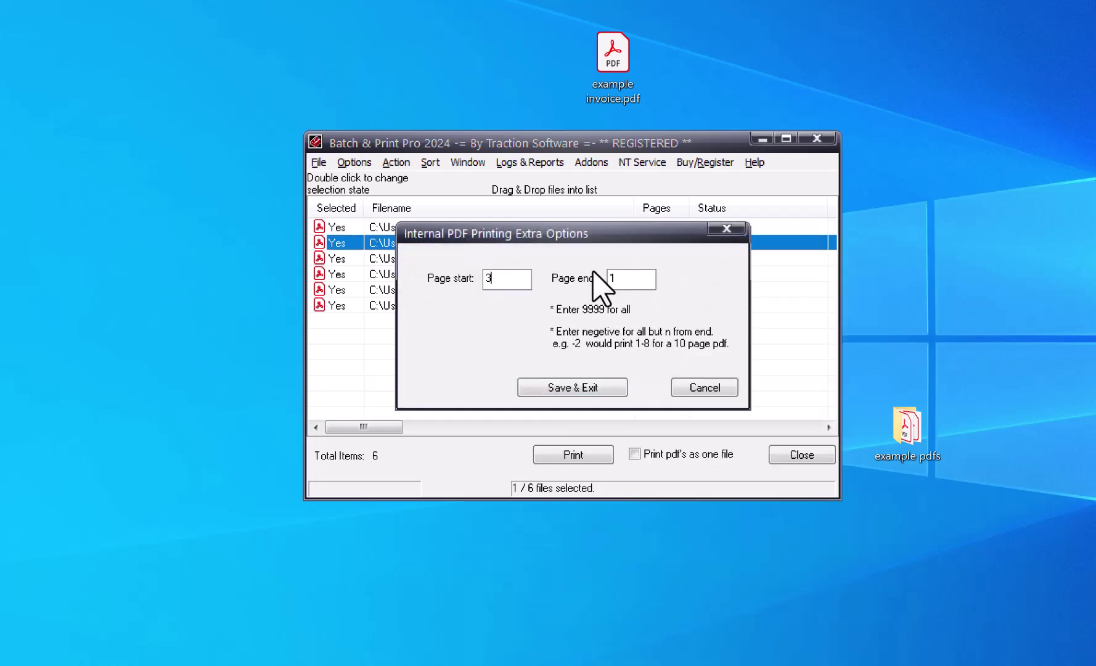
pyautogui.click(582, 389)
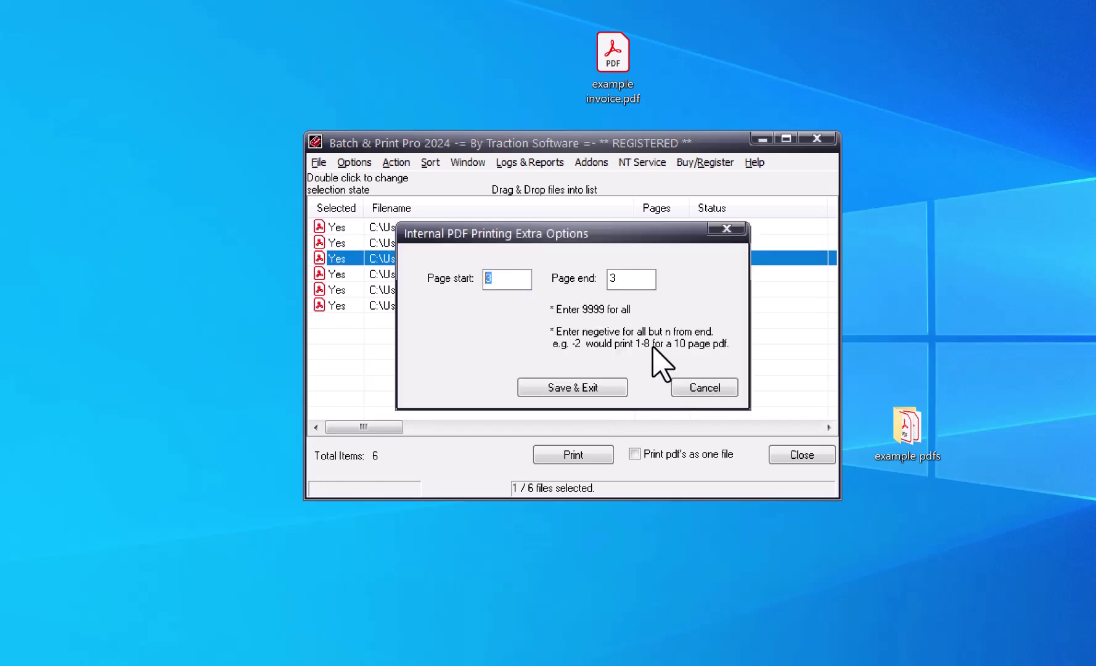
pyautogui.write('2')
pyautogui.doubleClick(610, 278)
pyautogui.write('2')
pyautogui.click(597, 389)
# Confirm the fourth entry's page range settings and dismiss the fifth entry's options
pyautogui.rightClick(582, 275)
pyautogui.click(697, 590)
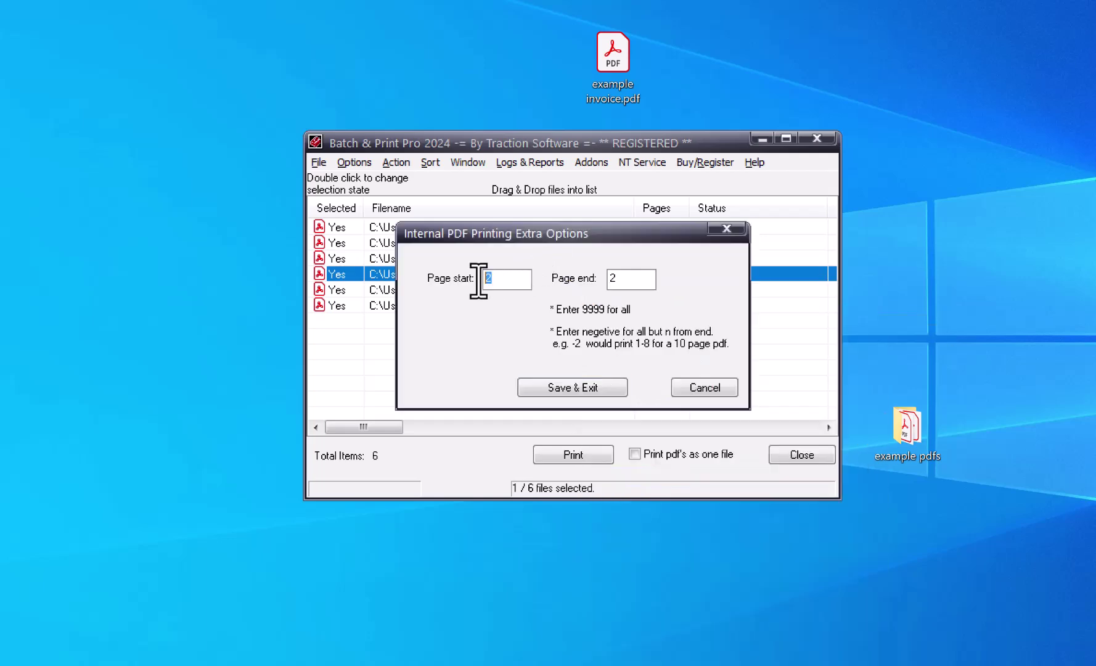
pyautogui.press('Return')
pyautogui.rightClick(522, 290)
pyautogui.press('Escape')
# Set the sixth invoice entry to print page 4 only
pyautogui.rightClick(553, 307)
pyautogui.click(692, 597)
pyautogui.doubleClick(490, 278)
pyautogui.write('4')
pyautogui.doubleClick(610, 278)
pyautogui.write('4')
pyautogui.click(601, 387)
# Widen the window and scroll the list to reveal the Addon Parameters column
pyautogui.moveTo(839, 333); pyautogui.dragTo(1023, 341)
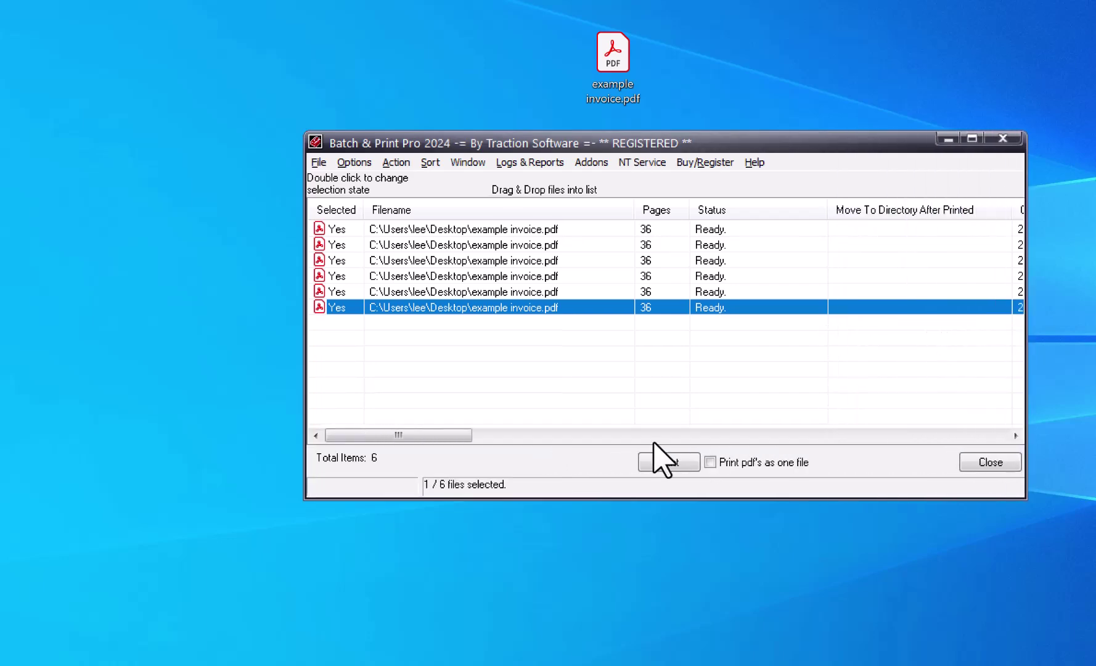
pyautogui.moveTo(459, 436); pyautogui.dragTo(536, 438)
pyautogui.moveTo(623, 210); pyautogui.dragTo(376, 222)
pyautogui.moveTo(515, 436); pyautogui.dragTo(425, 437)
pyautogui.moveTo(1026, 303); pyautogui.dragTo(1054, 303)
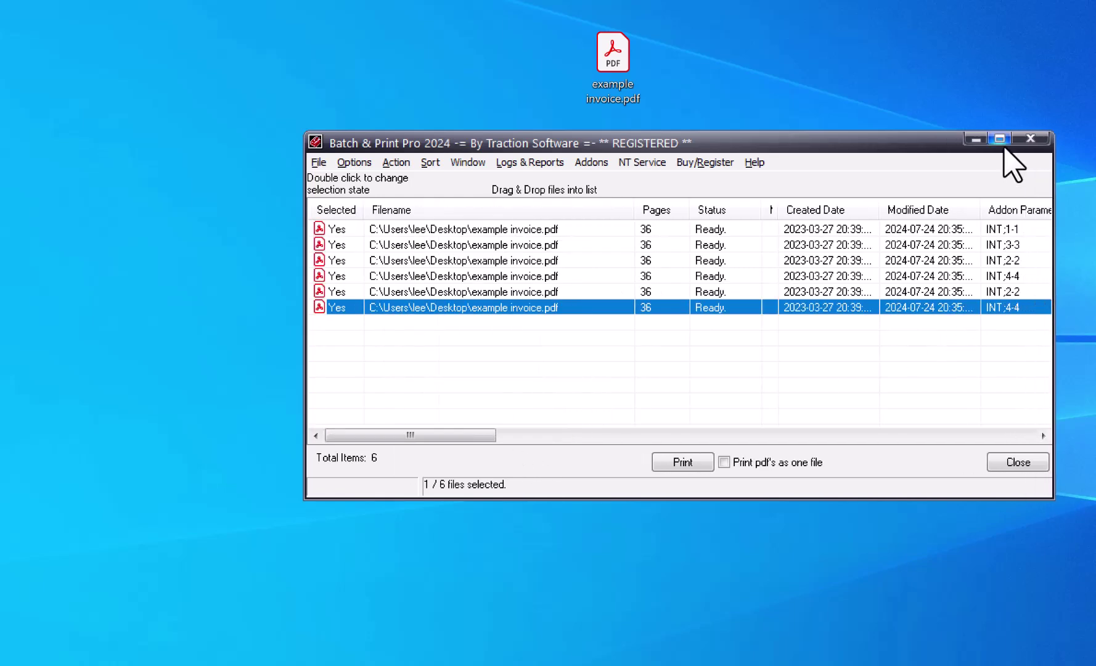
# Check the page-range parameter shown for each of the six entries
pyautogui.click(1025, 230)
pyautogui.click(1027, 245)
pyautogui.click(1029, 260)
pyautogui.click(1029, 276)
pyautogui.click(1028, 292)
pyautogui.click(1028, 307)
# Print all six entries to the Xerox WorkCentre 5890 PS queue, sorted by Submitted ascending
pyautogui.click(683, 462)
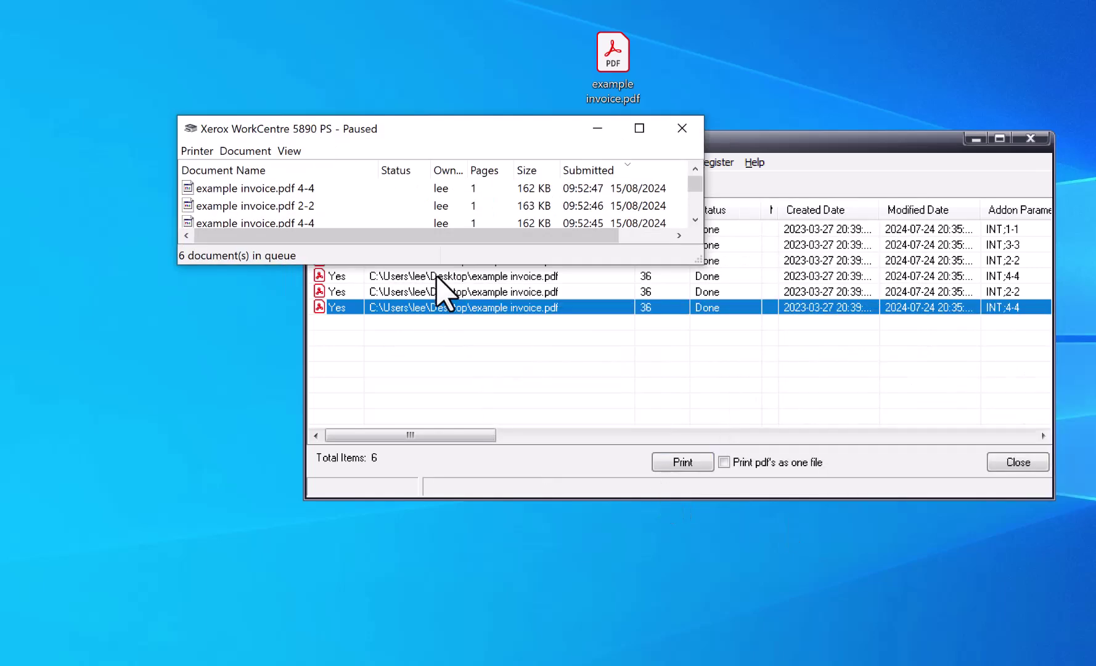
pyautogui.moveTo(702, 264); pyautogui.dragTo(860, 619)
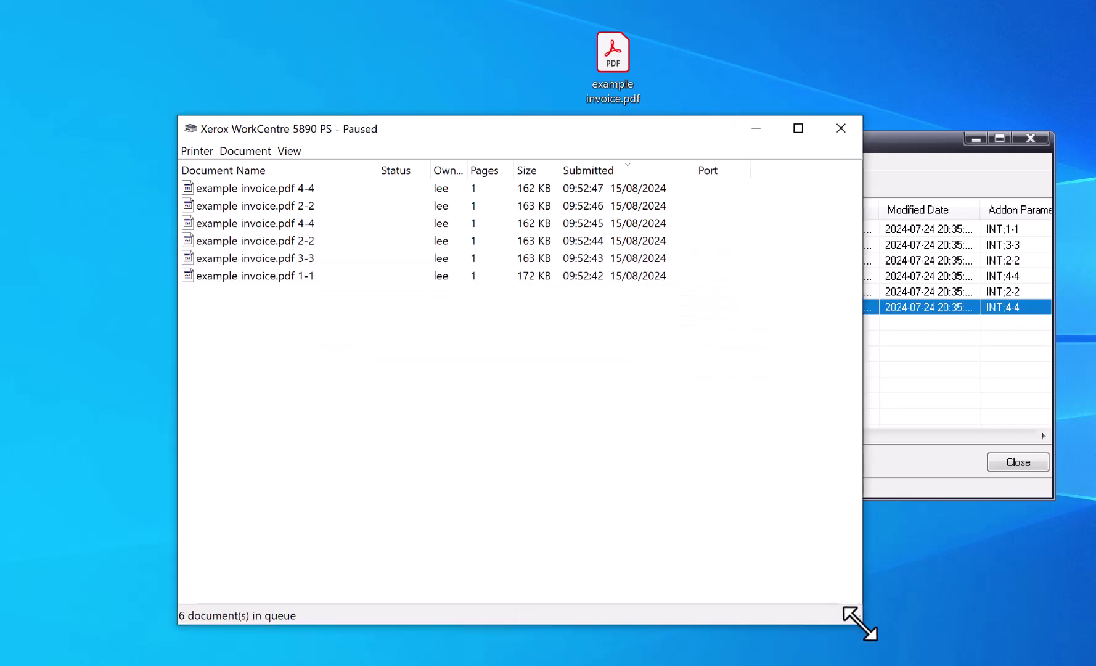
pyautogui.click(595, 175)
pyautogui.moveTo(439, 136); pyautogui.dragTo(575, 145)
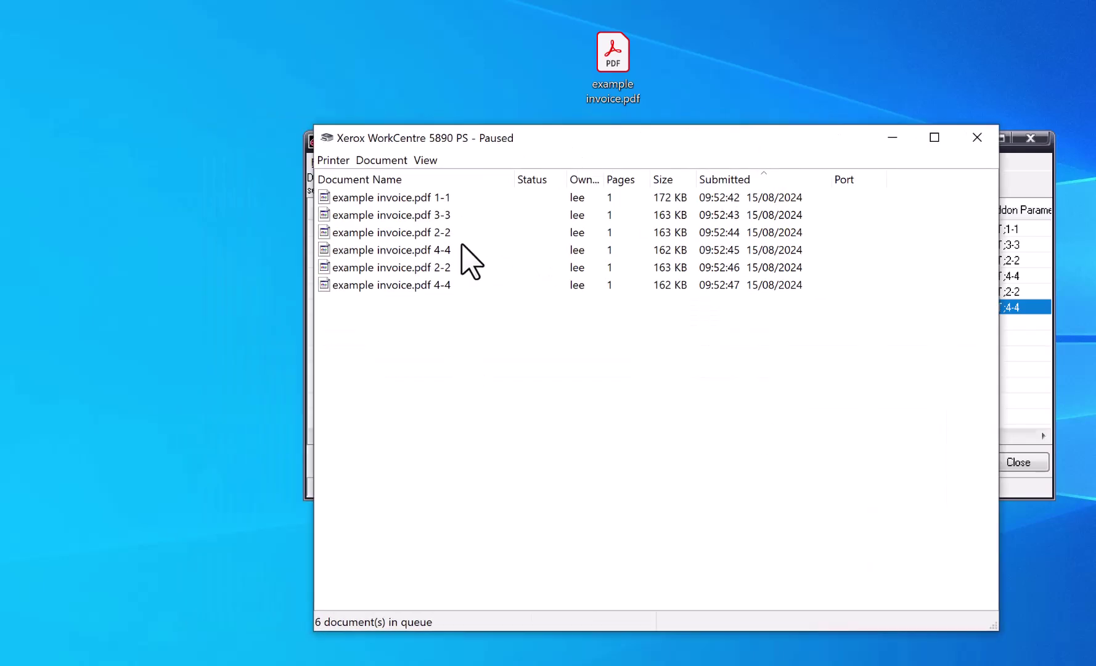
pyautogui.moveTo(487, 140); pyautogui.dragTo(555, 308)
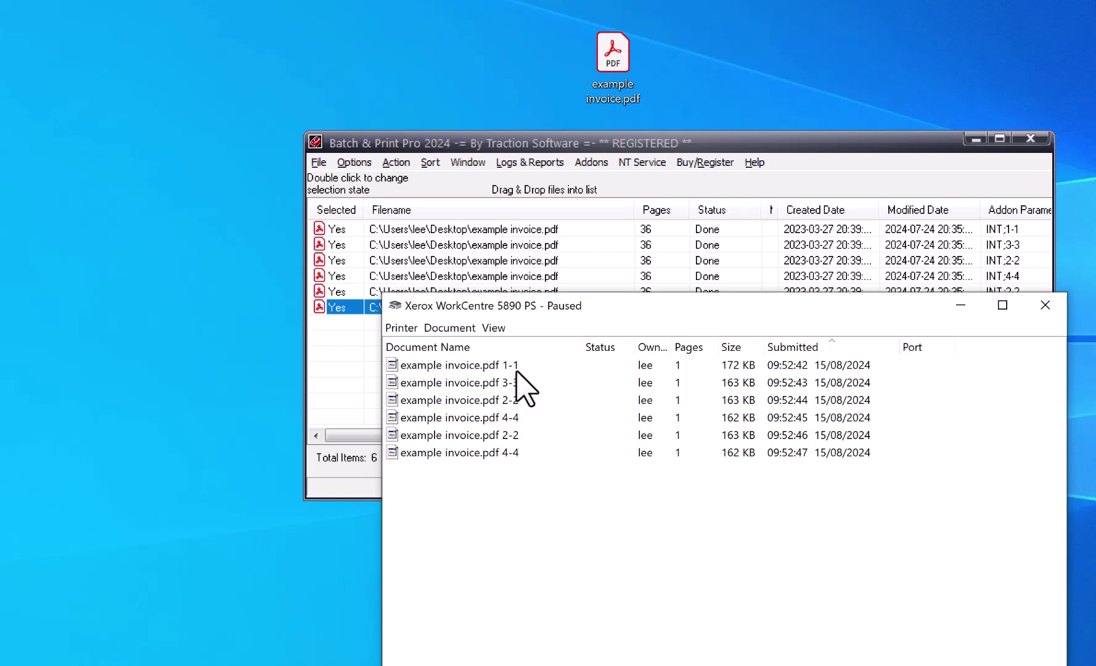
# Close the print queue and open the example pdfs folder beside the batch window
pyautogui.click(1045, 305)
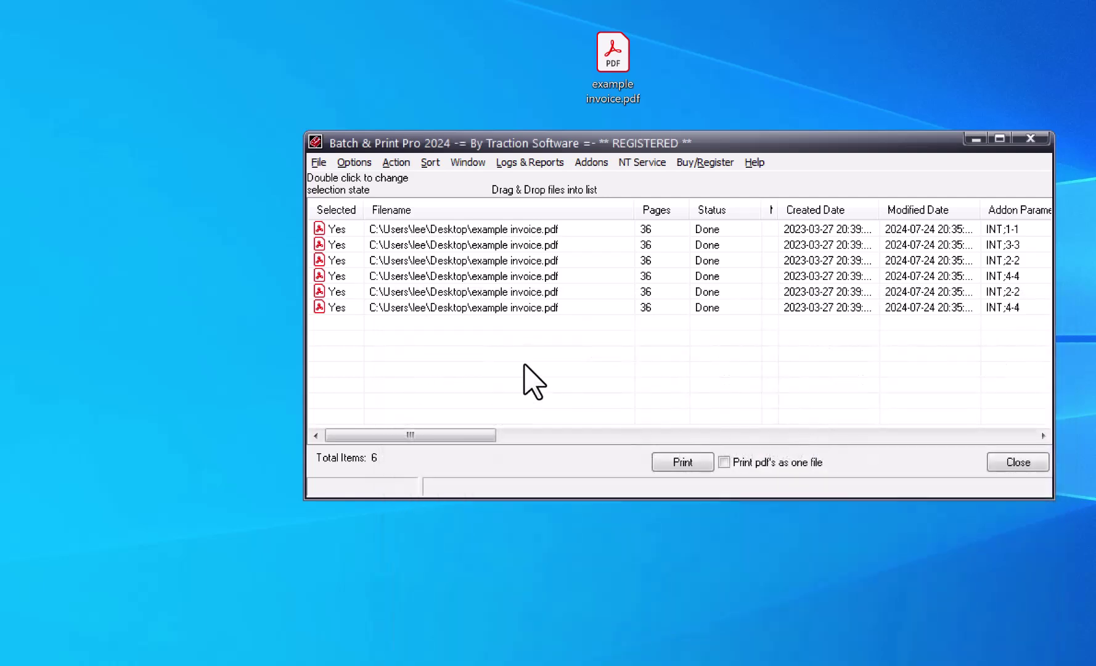
pyautogui.moveTo(708, 146); pyautogui.dragTo(504, 113)
pyautogui.doubleClick(913, 438)
pyautogui.moveTo(834, 502); pyautogui.dragTo(991, 363)
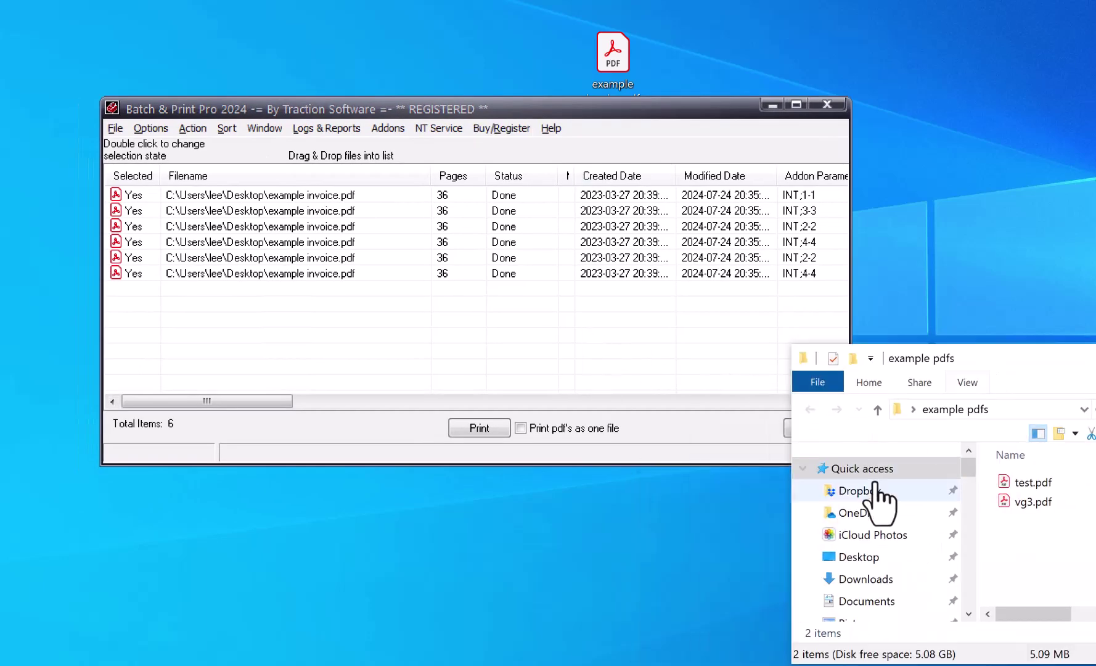
pyautogui.click(435, 350)
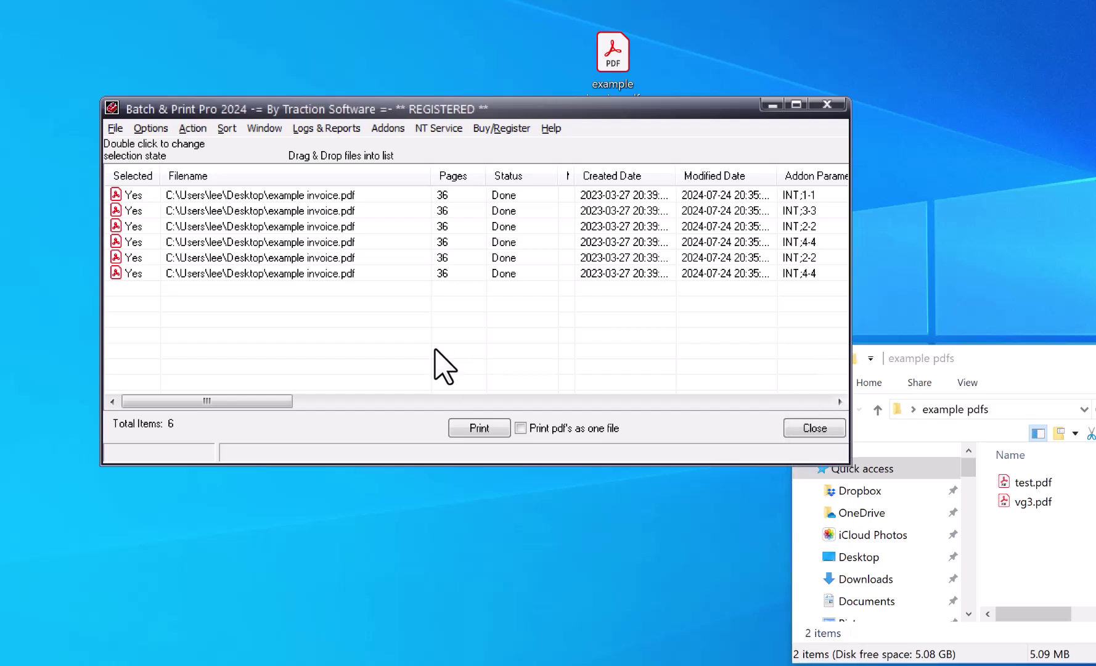
# Select all six entries and apply Action > Set File for Replication
pyautogui.click(340, 196)
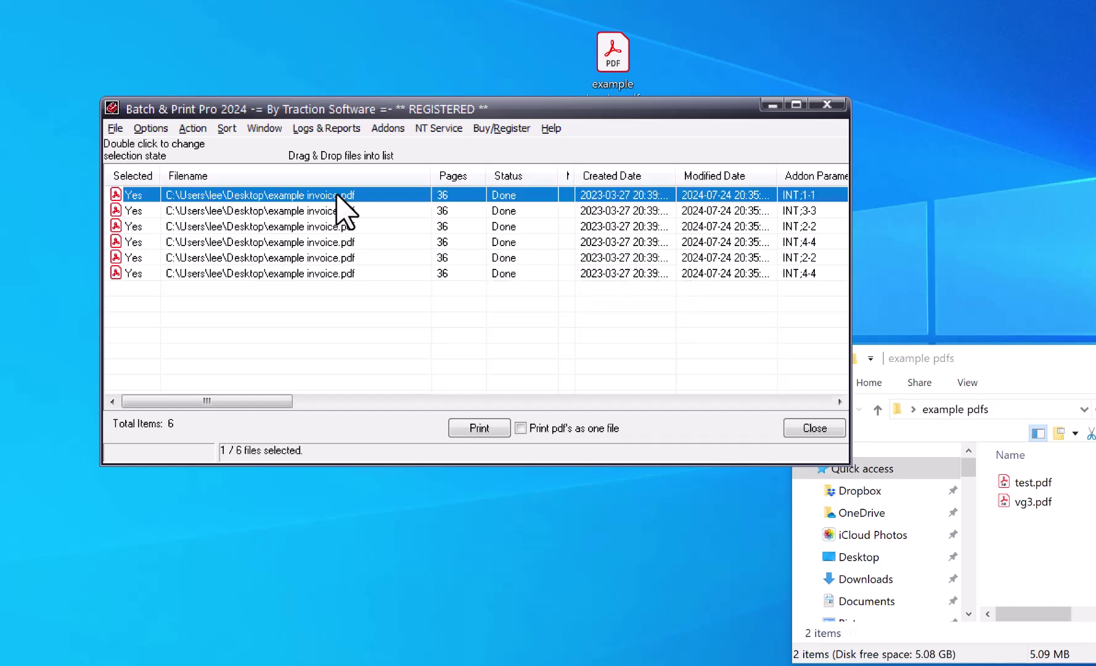
pyautogui.keyDown('shift'); pyautogui.click(344, 274); pyautogui.keyUp('shift')
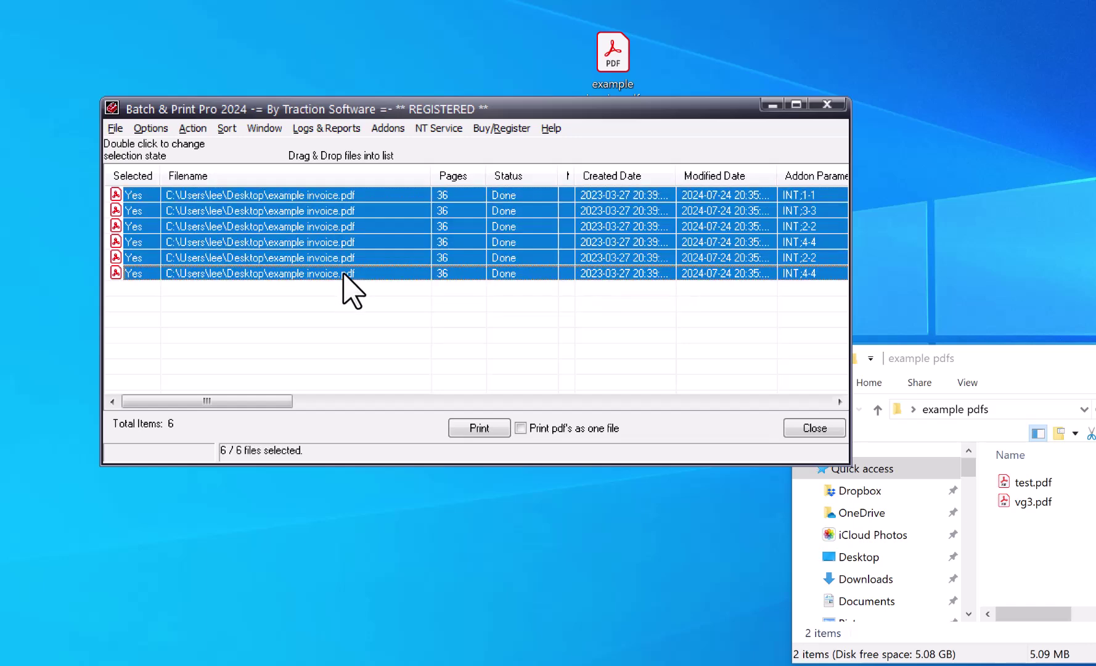
pyautogui.click(338, 196)
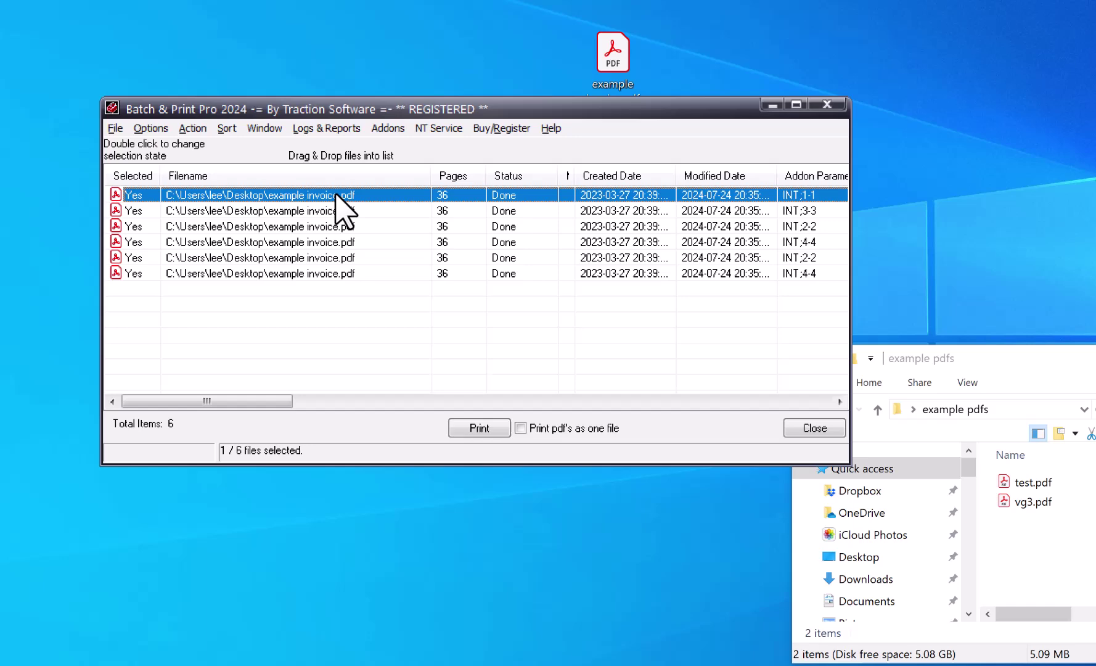
pyautogui.keyDown('shift'); pyautogui.click(347, 275); pyautogui.keyUp('shift')
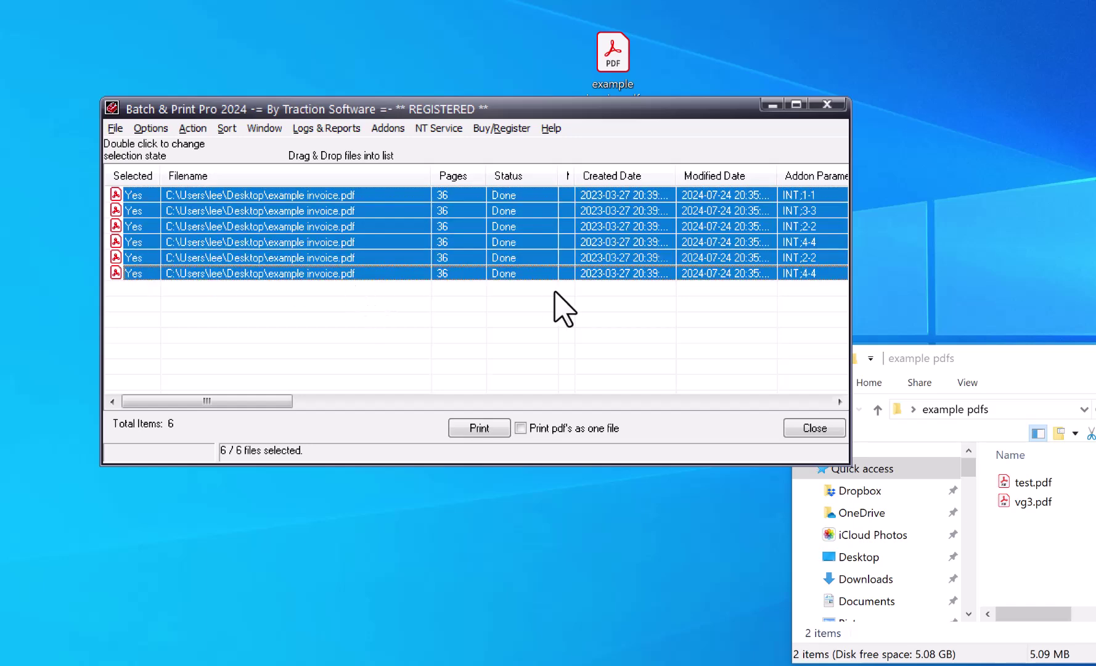
pyautogui.click(195, 130)
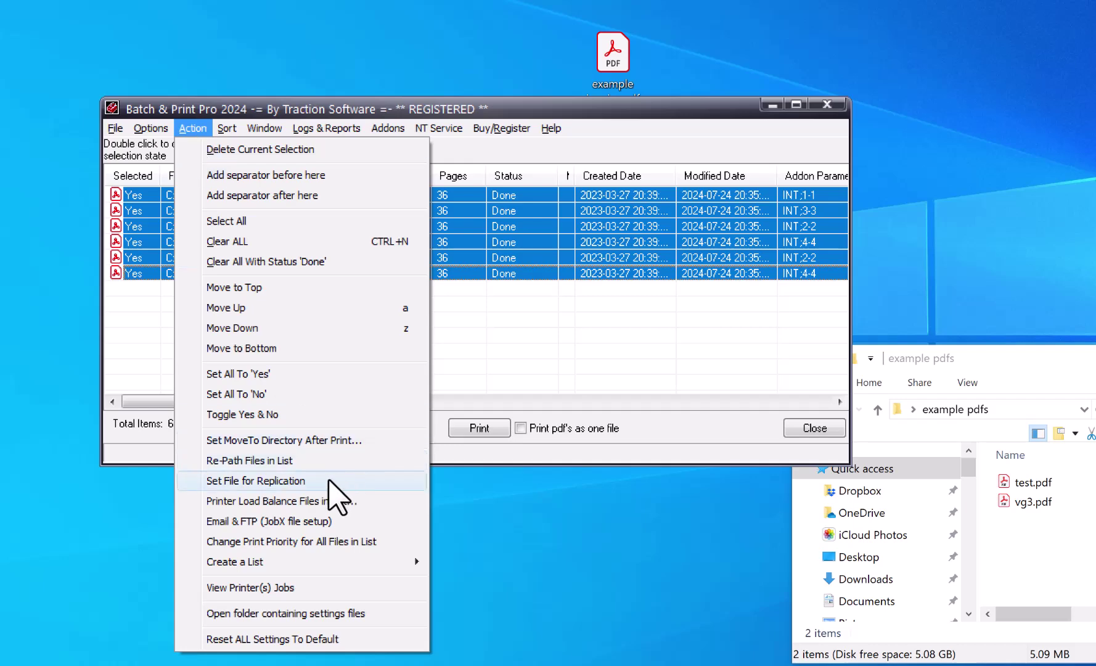
pyautogui.click(278, 481)
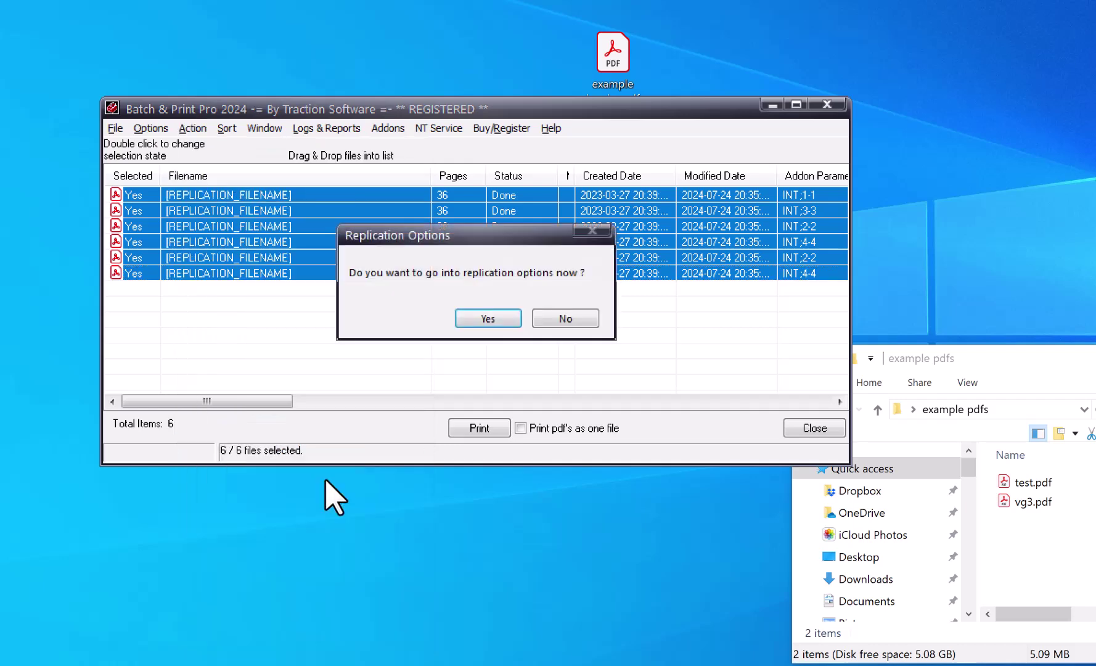
pyautogui.click(486, 317)
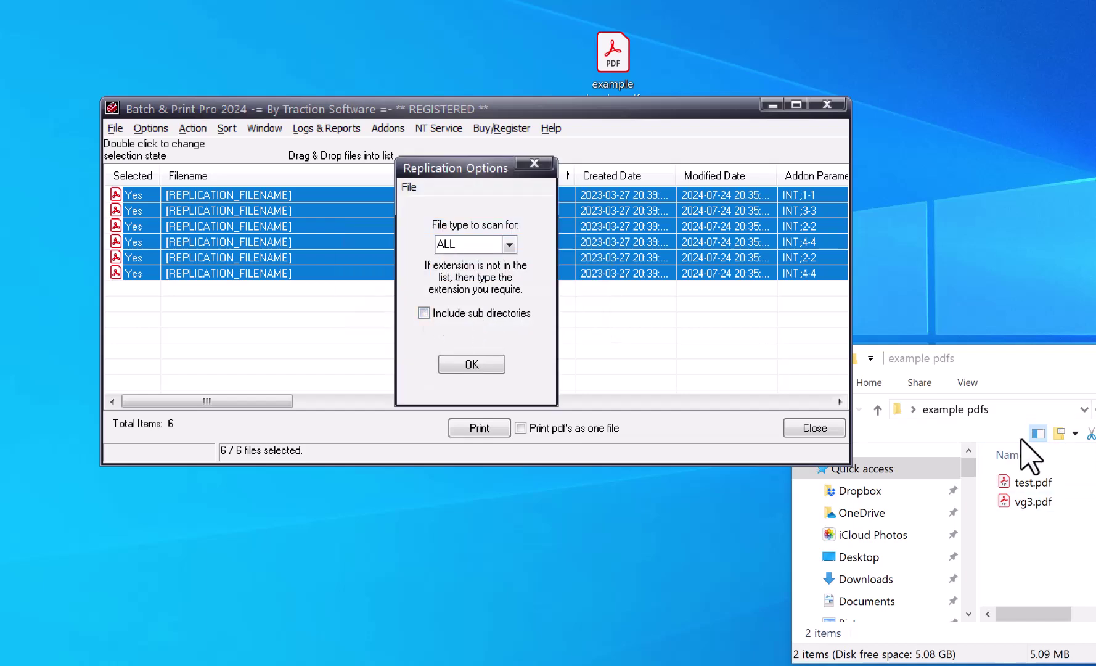
# Limit the replication file type to PDF
pyautogui.click(1027, 409)
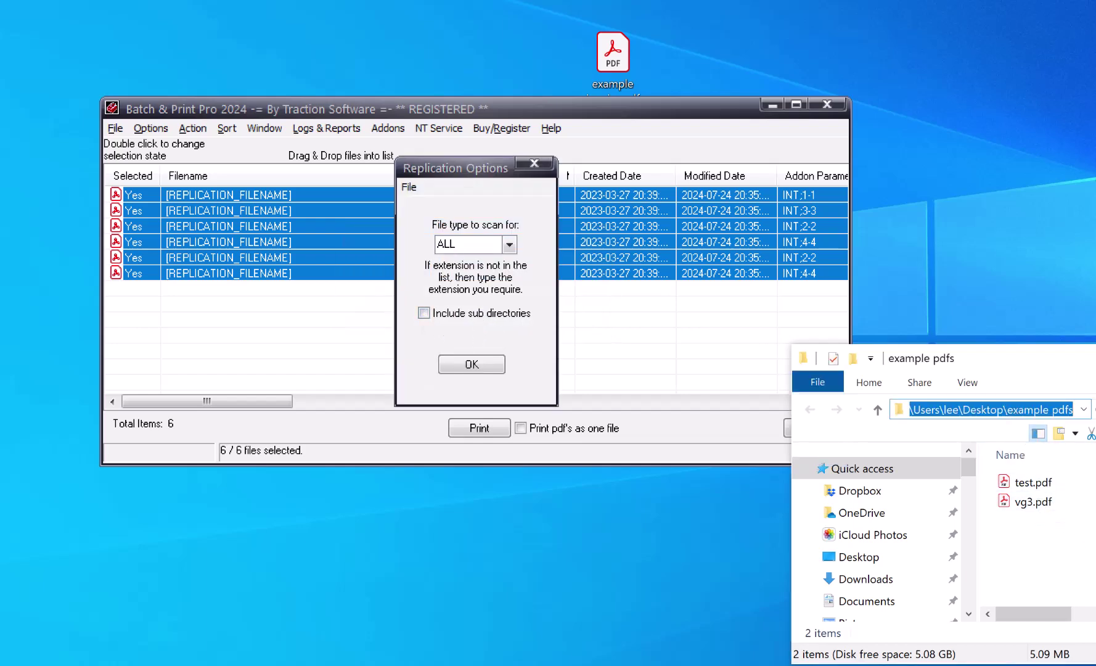
pyautogui.click(509, 245)
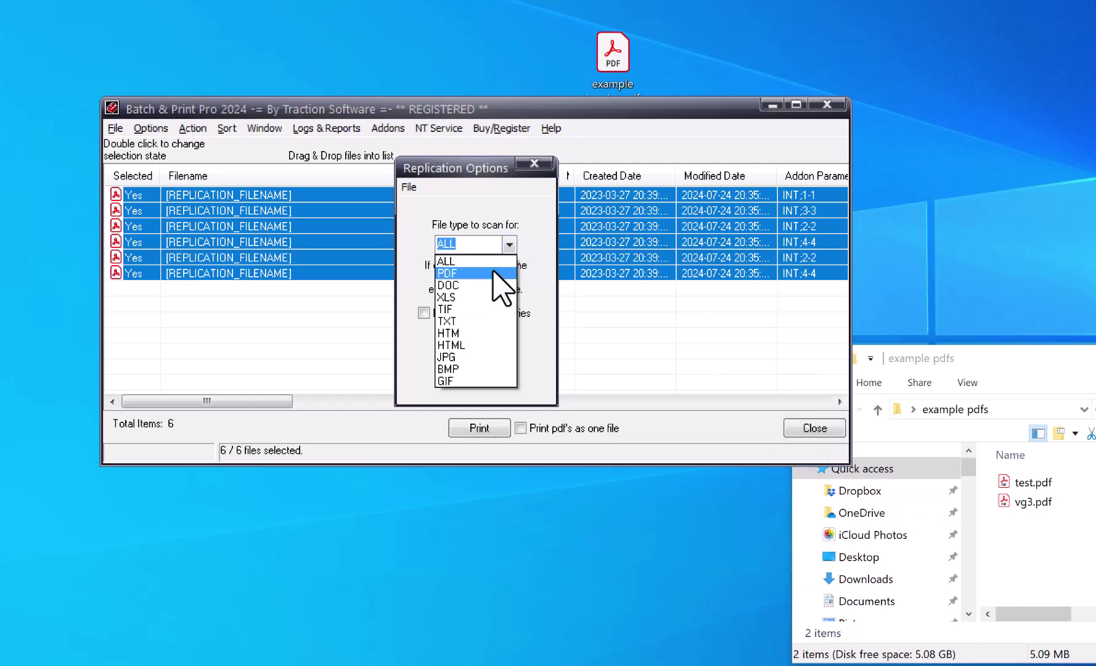
pyautogui.click(500, 273)
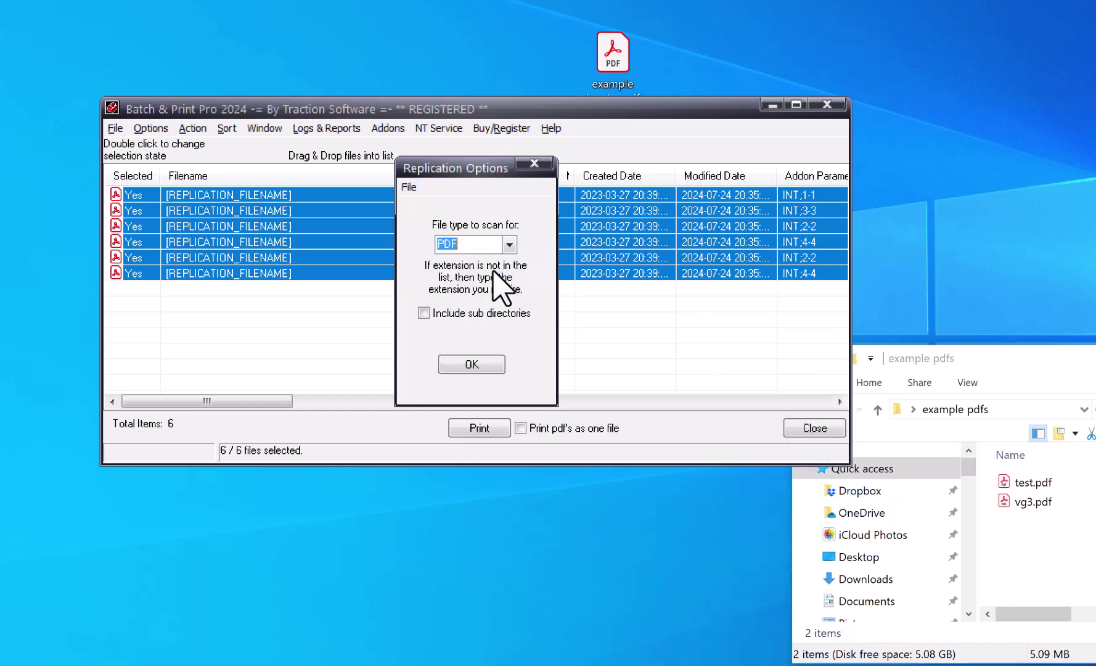
pyautogui.click(485, 364)
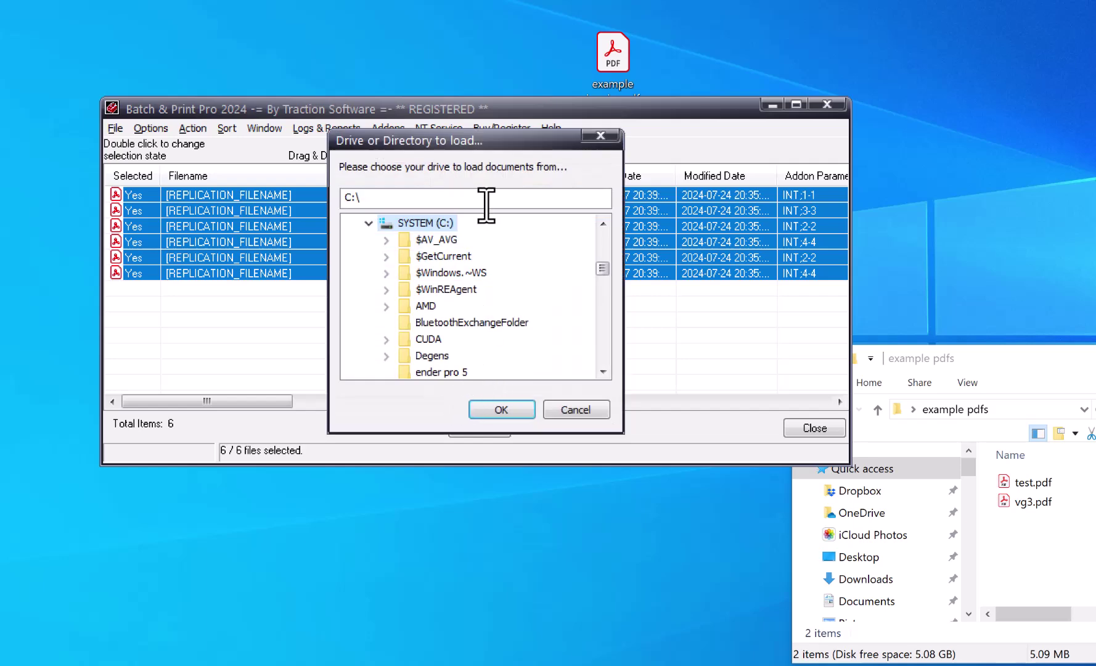
# Replicate onto the pasted example pdfs folder path and clear the template rows
pyautogui.doubleClick(483, 197)
pyautogui.write('C:\\Users\\lee\\Desktop\\example pdfs')
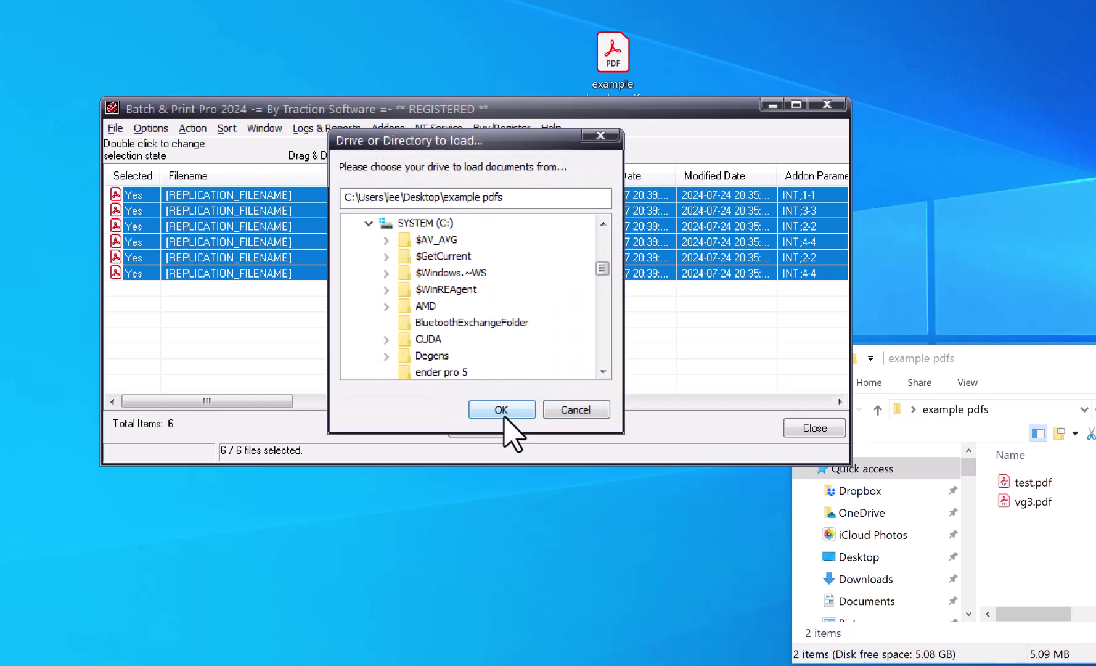
pyautogui.click(501, 410)
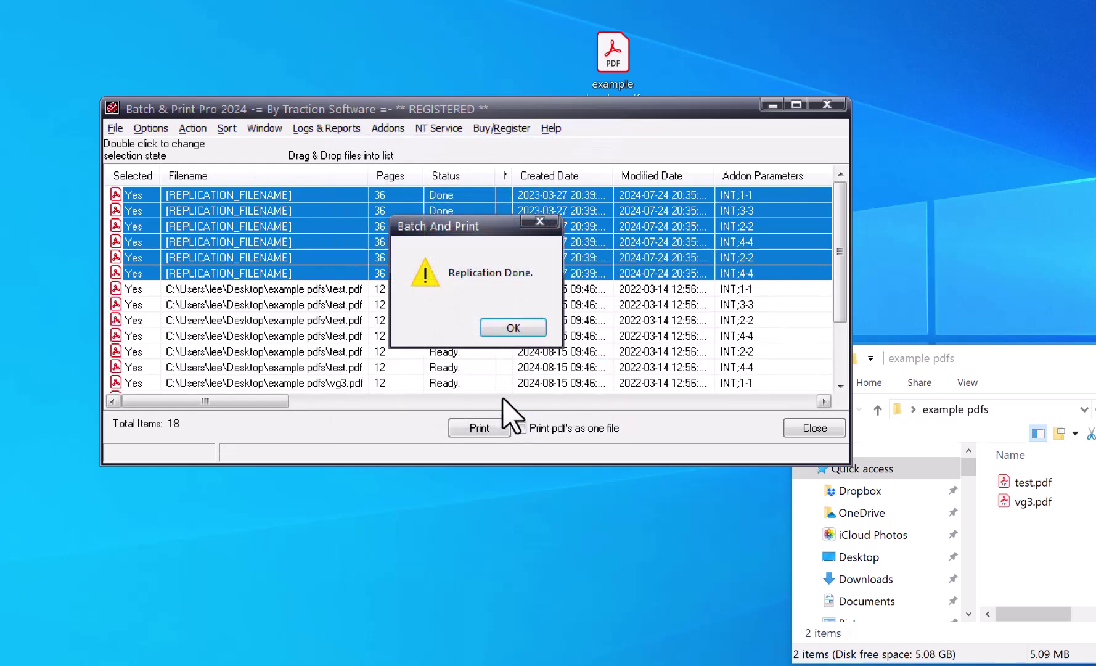
pyautogui.click(514, 328)
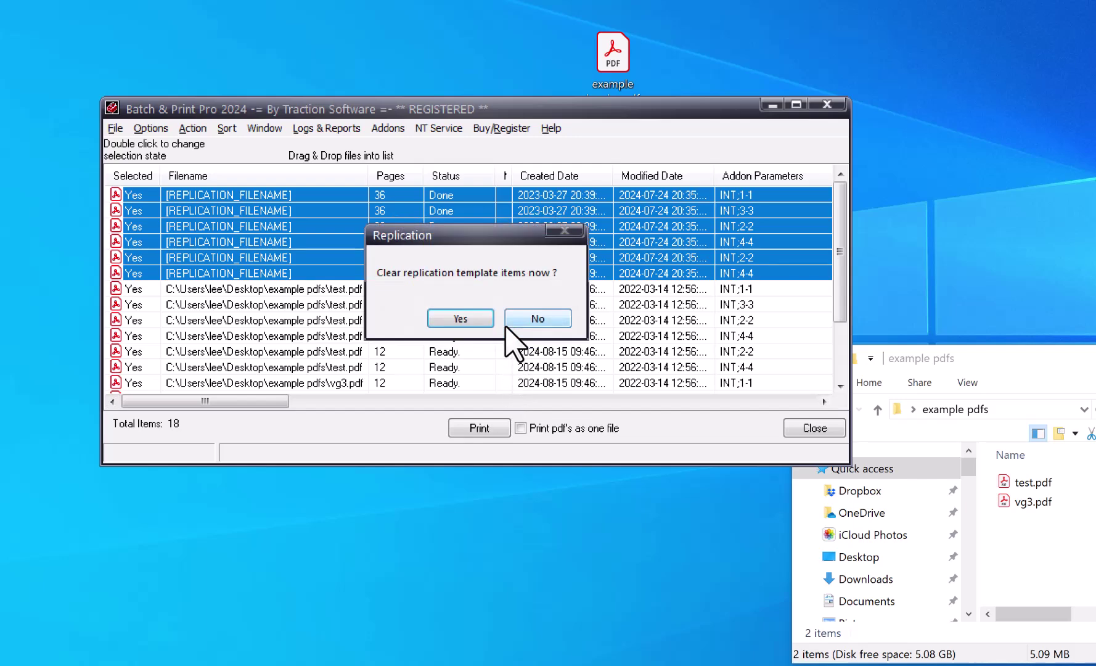
pyautogui.click(476, 320)
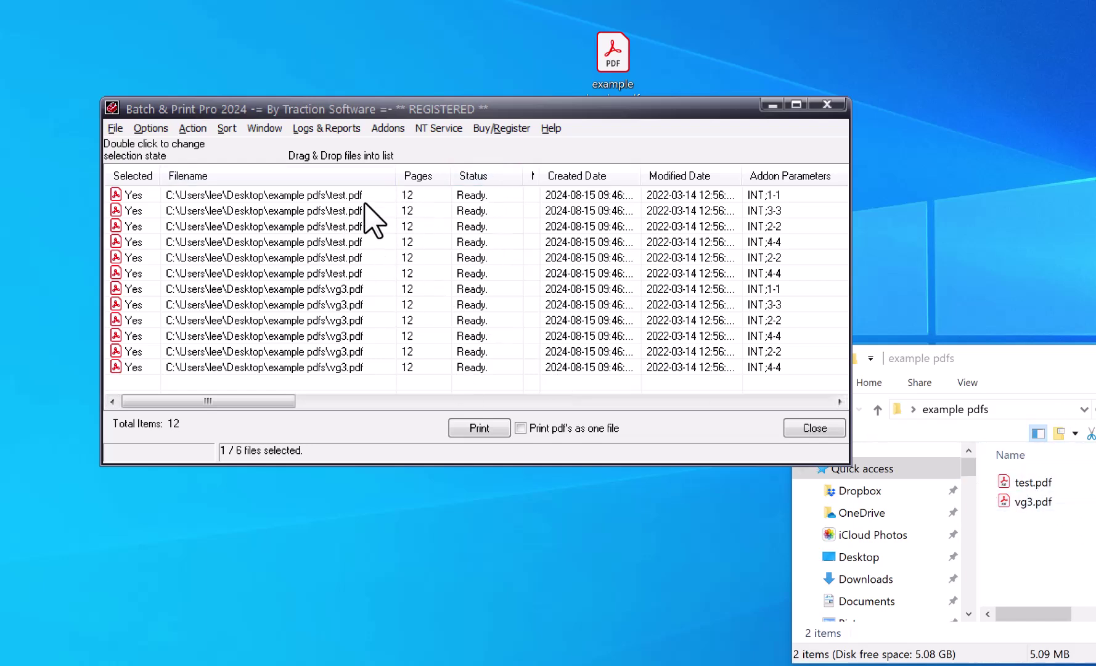
# Review the six replicated test.pdf and six vg3.pdf entries
pyautogui.click(786, 194)
pyautogui.click(793, 210)
pyautogui.click(794, 226)
pyautogui.click(794, 243)
pyautogui.click(793, 259)
pyautogui.click(792, 275)
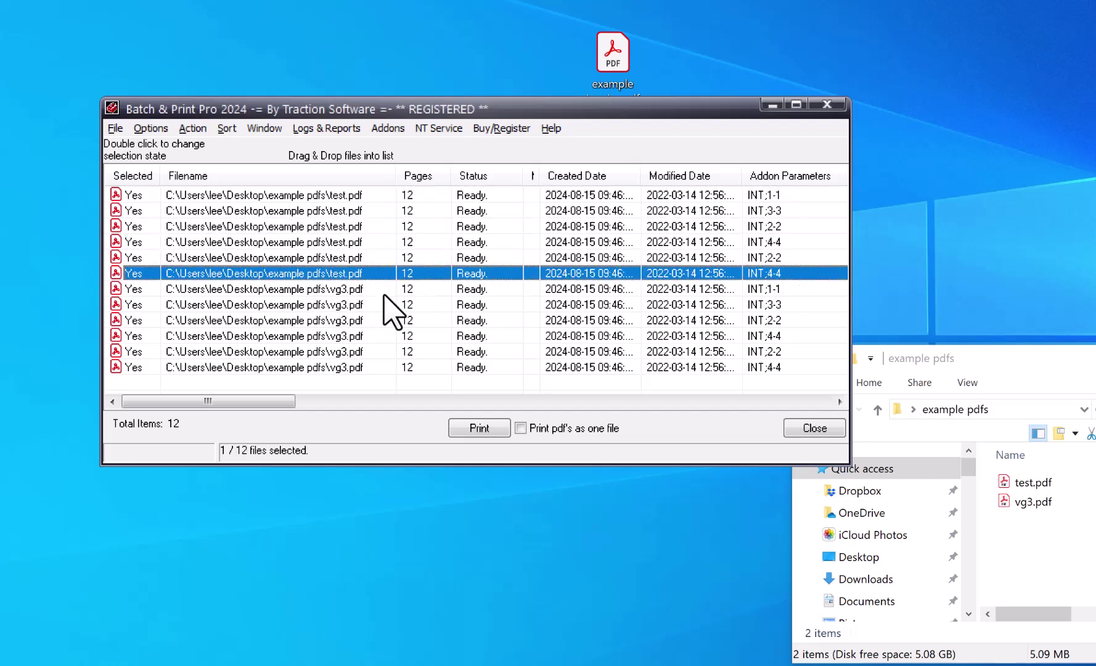
pyautogui.click(807, 289)
pyautogui.click(802, 305)
pyautogui.click(796, 321)
pyautogui.click(797, 336)
pyautogui.click(797, 351)
pyautogui.click(797, 370)
# Print all twelve entries and sort the Xerox print queue by Submitted time
pyautogui.click(488, 430)
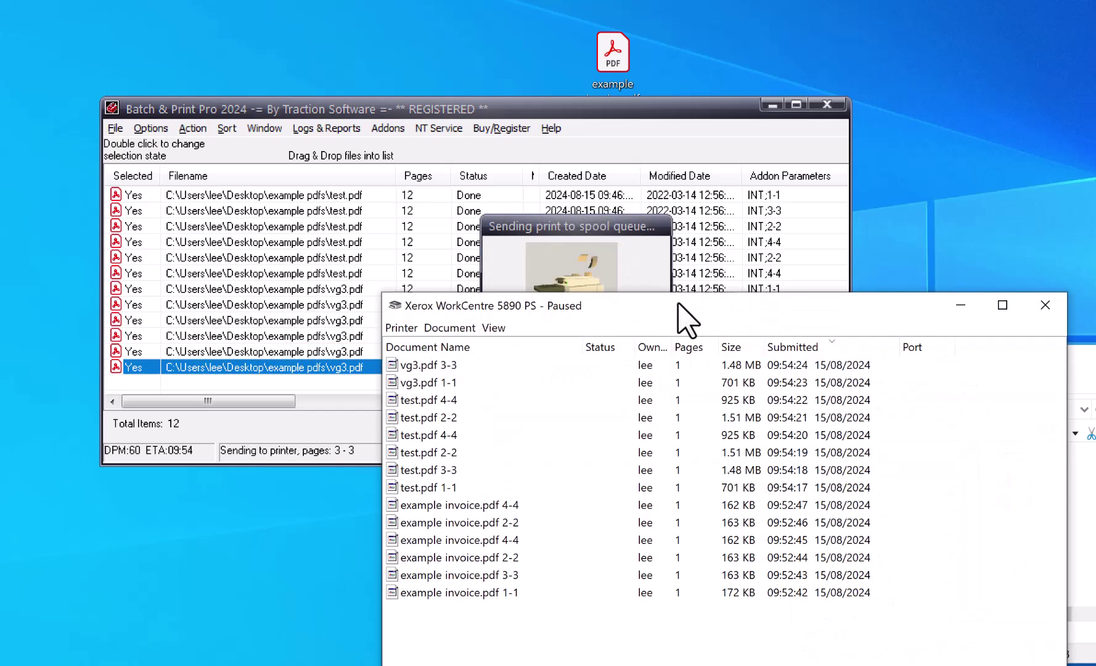
pyautogui.click(608, 348)
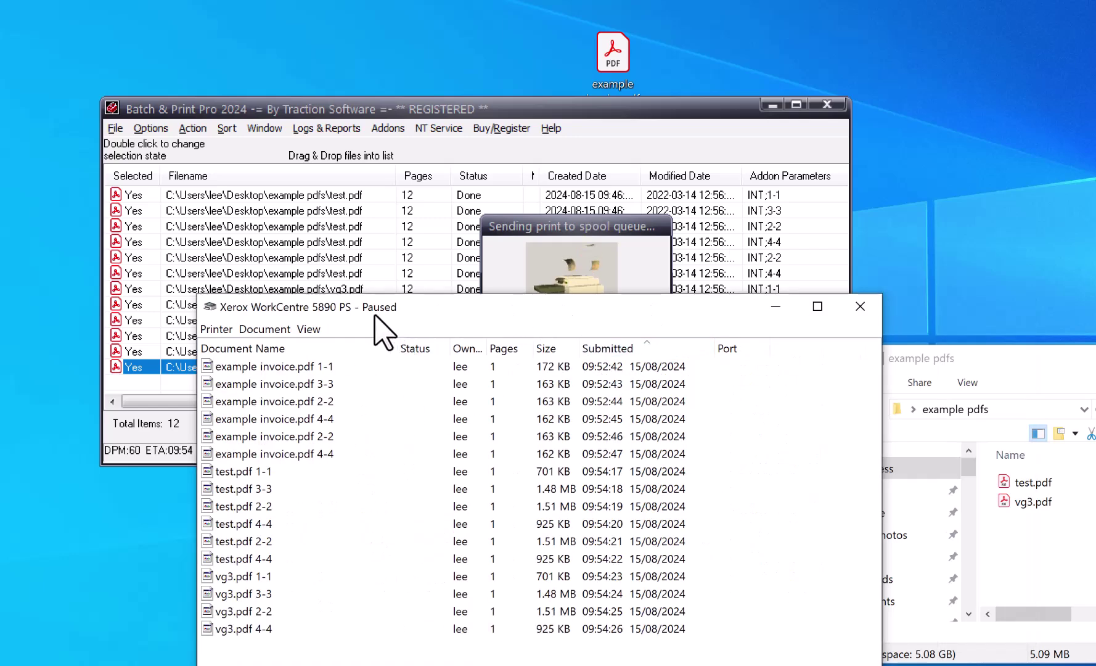
pyautogui.moveTo(376, 313); pyautogui.dragTo(770, 184)
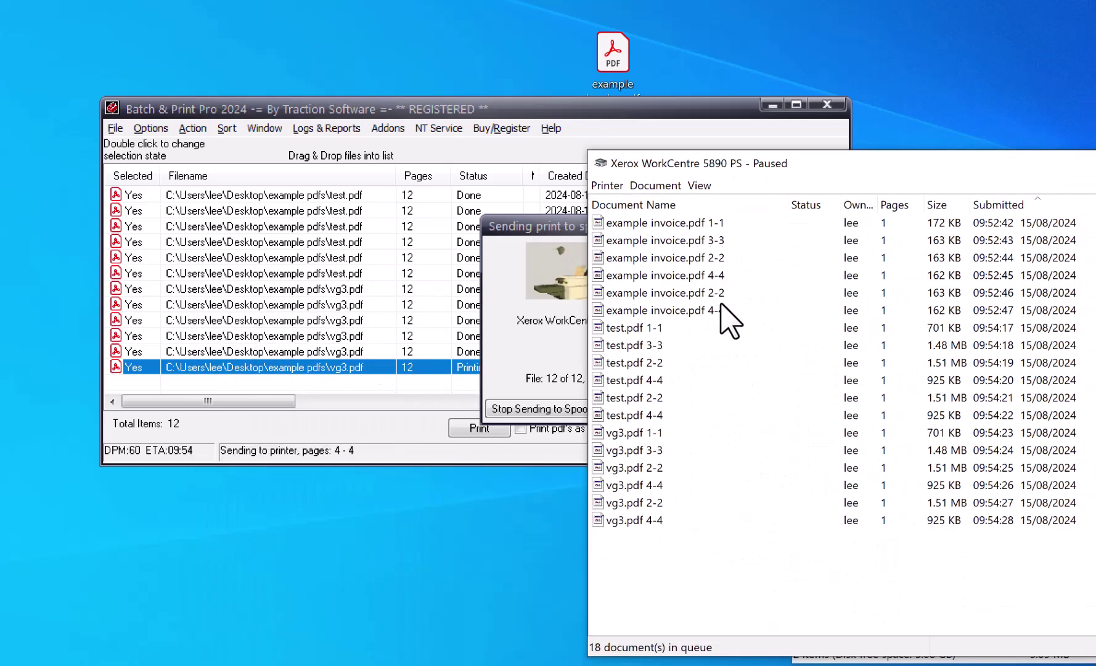
pyautogui.click(660, 331)
pyautogui.click(661, 416)
# Check the queued test.pdf and vg3.pdf jobs, then select the six vg3.pdf rows
pyautogui.click(653, 432)
pyautogui.click(653, 450)
pyautogui.click(654, 468)
pyautogui.click(652, 485)
pyautogui.click(652, 502)
pyautogui.click(653, 520)
pyautogui.click(288, 108)
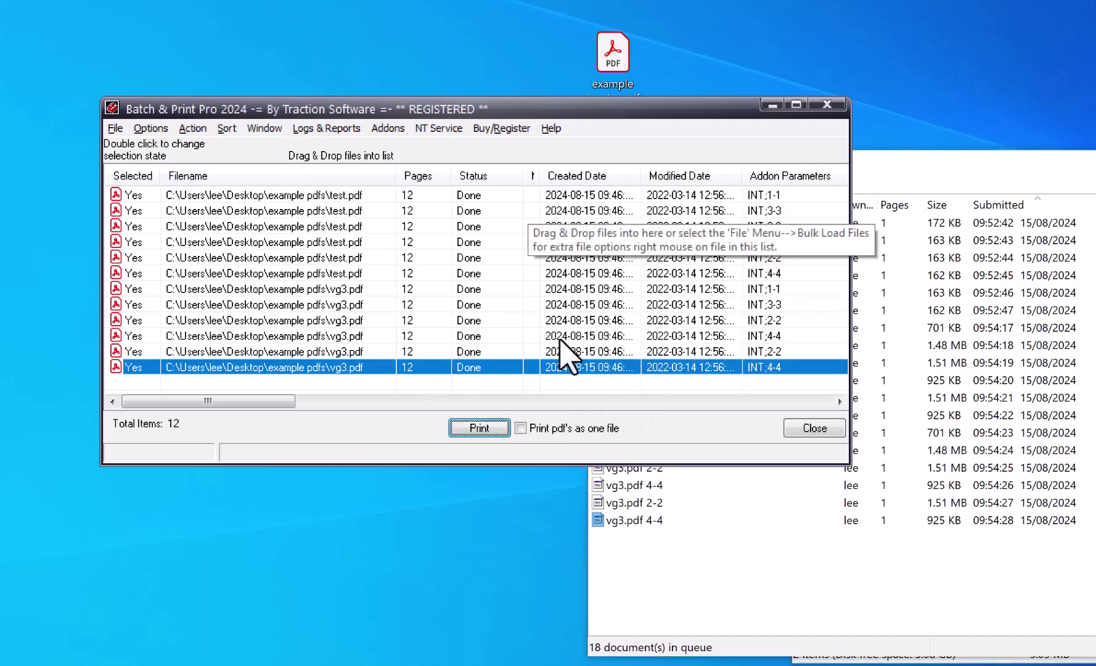
pyautogui.keyDown('shift'); pyautogui.click(361, 290); pyautogui.keyUp('shift')
# Delete the vg3.pdf rows and set the six test.pdf rows for replication
pyautogui.press('Delete')
pyautogui.click(309, 196)
pyautogui.keyDown('shift'); pyautogui.click(333, 273); pyautogui.keyUp('shift')
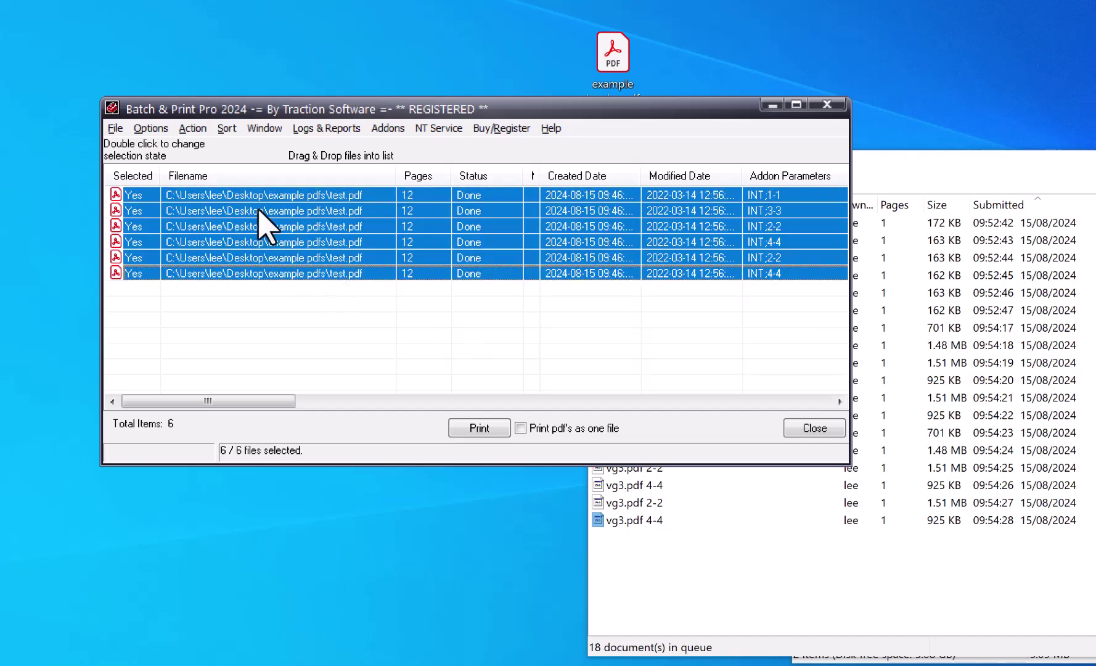
pyautogui.click(192, 129)
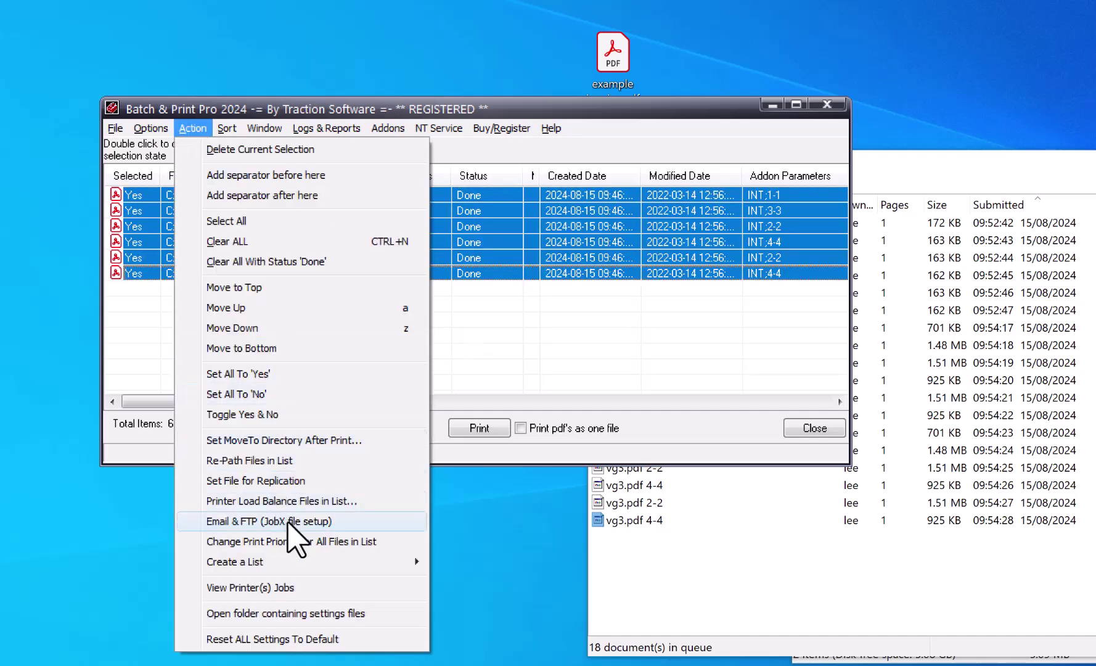
pyautogui.click(289, 485)
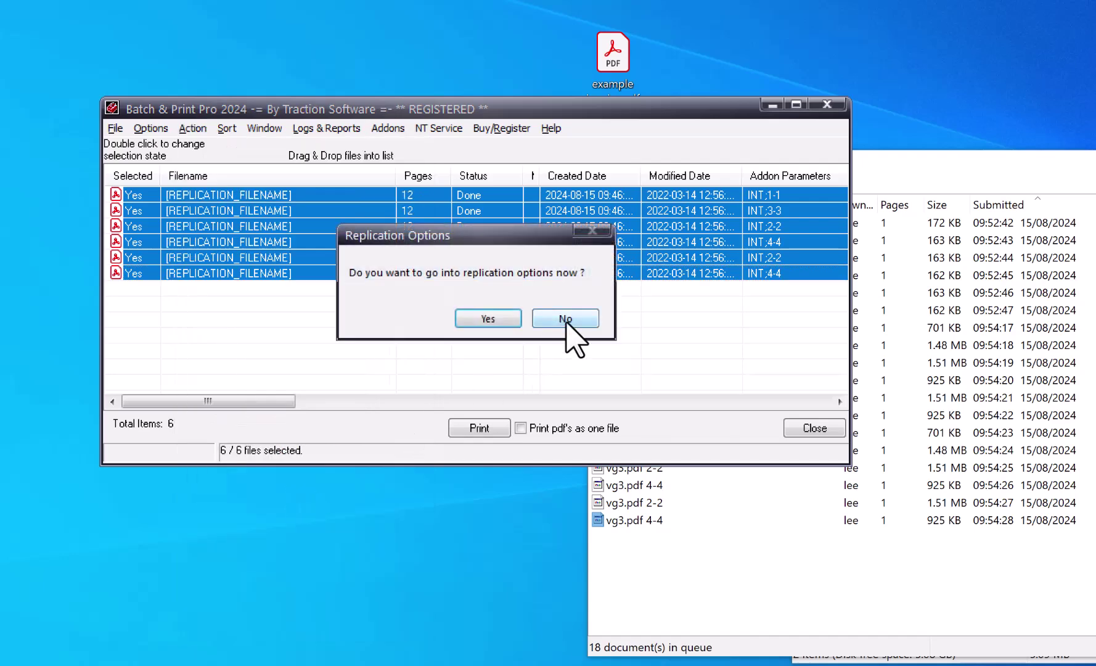
pyautogui.click(487, 318)
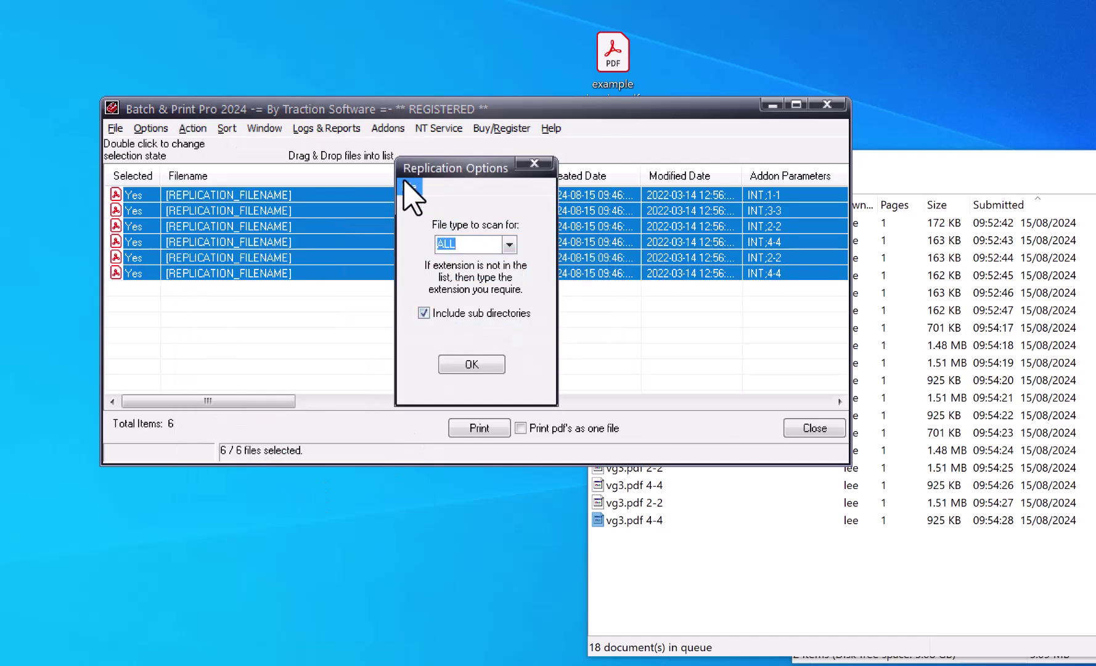
# Close Replication Options without replicating or saving its settings
pyautogui.click(409, 188)
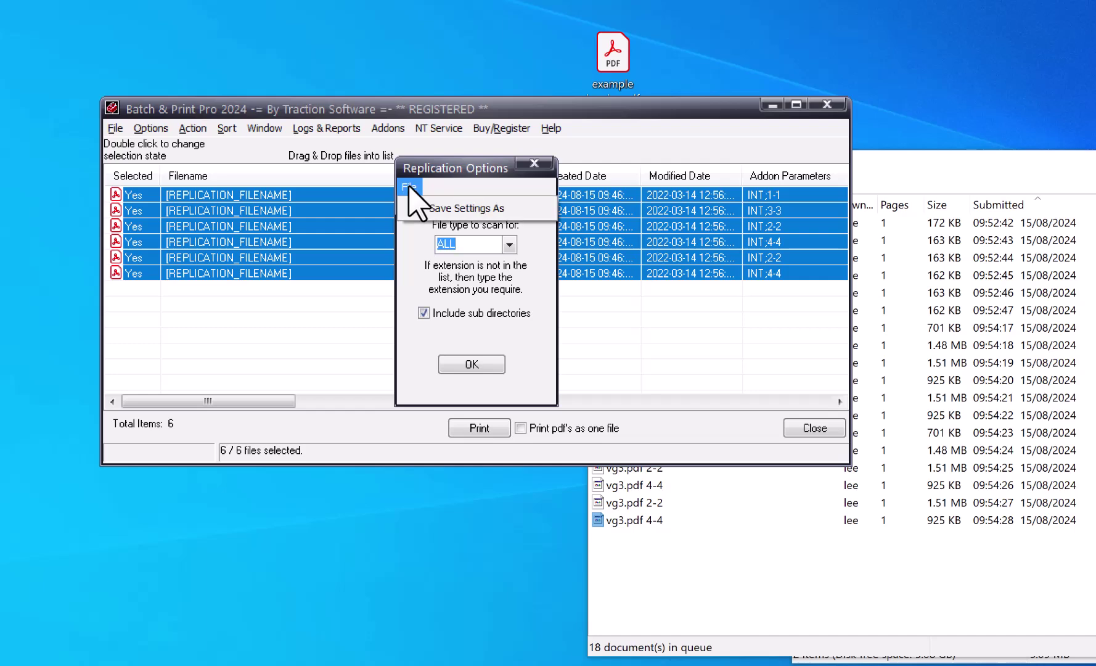
pyautogui.click(457, 185)
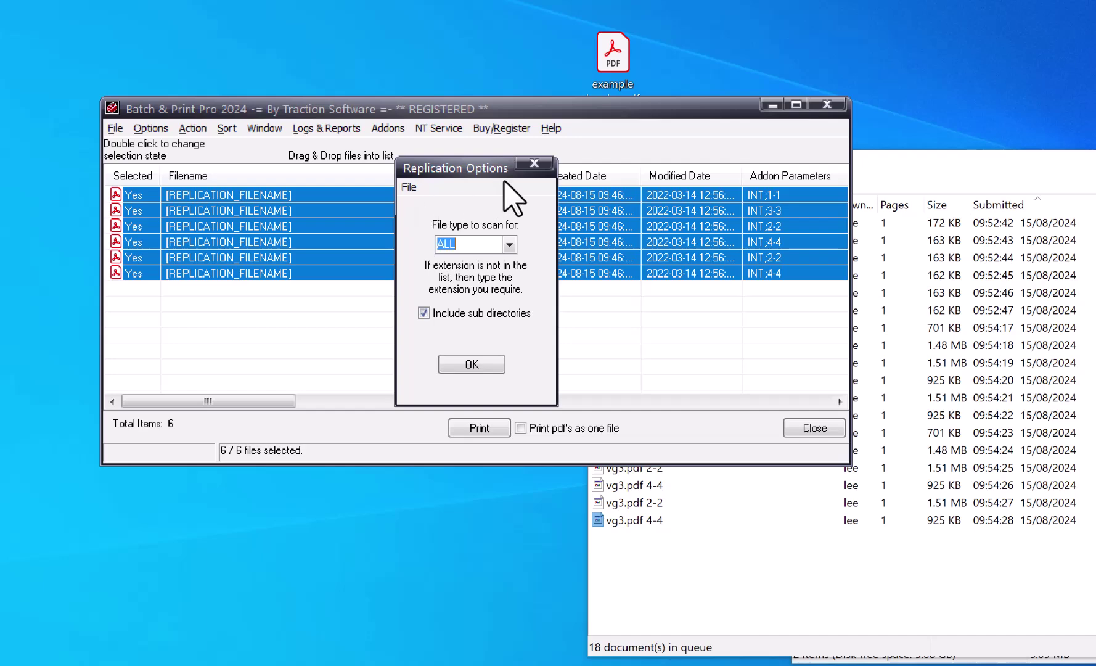
pyautogui.click(534, 164)
pyautogui.click(388, 128)
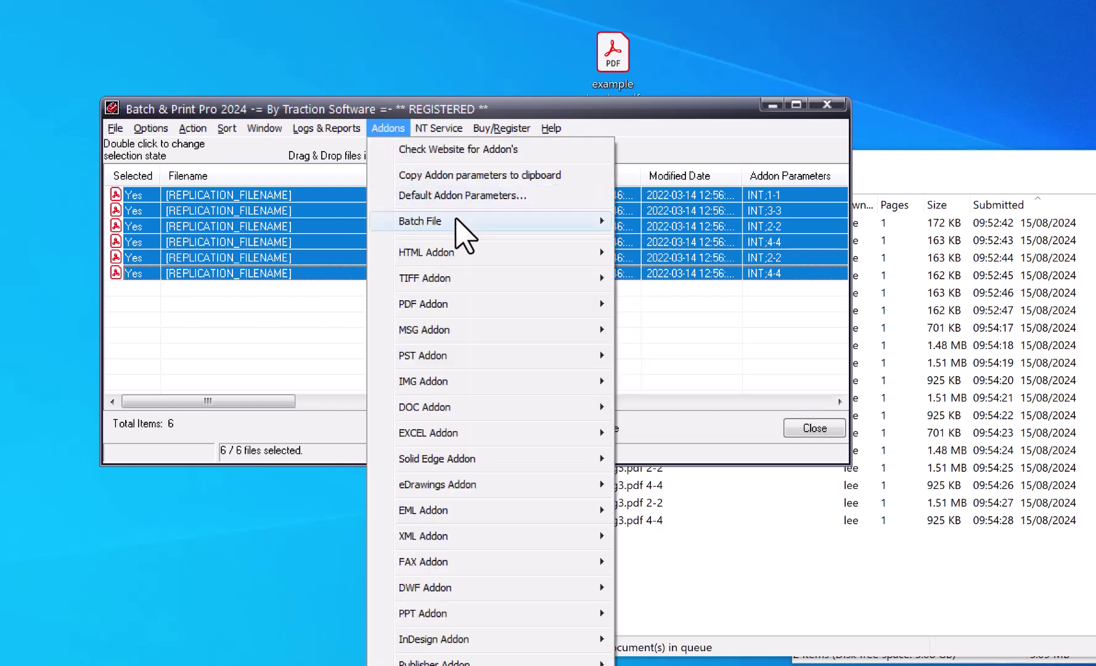
# Choose Addons > Batch File > SaveAs to open the Save Aob Parameters File dialog
pyautogui.moveTo(463, 233)
pyautogui.click(710, 284)
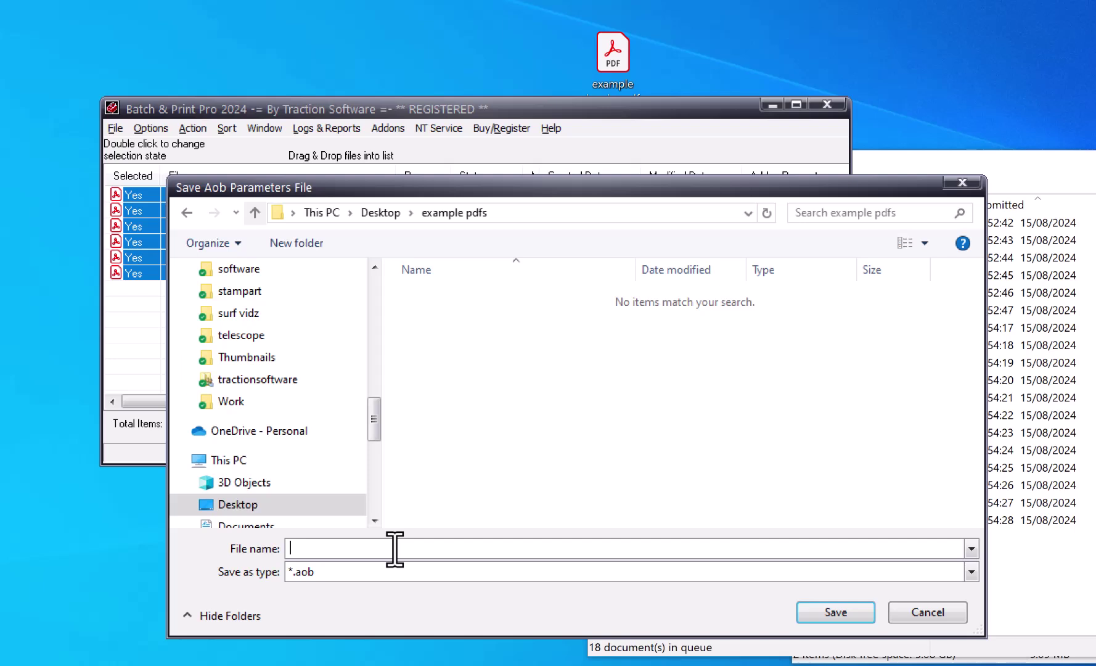
# Save the list as list.aob, then delete all six rows from the list
pyautogui.write('t')
pyautogui.click(836, 613)
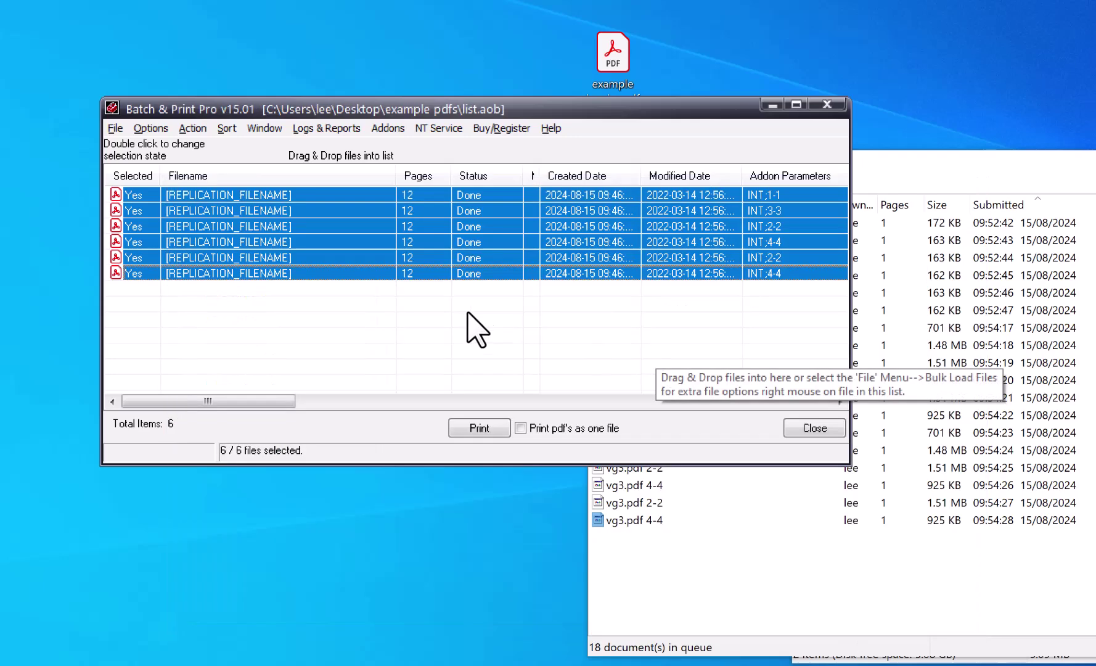
pyautogui.click(337, 274)
pyautogui.keyDown('shift'); pyautogui.click(340, 195); pyautogui.keyUp('shift')
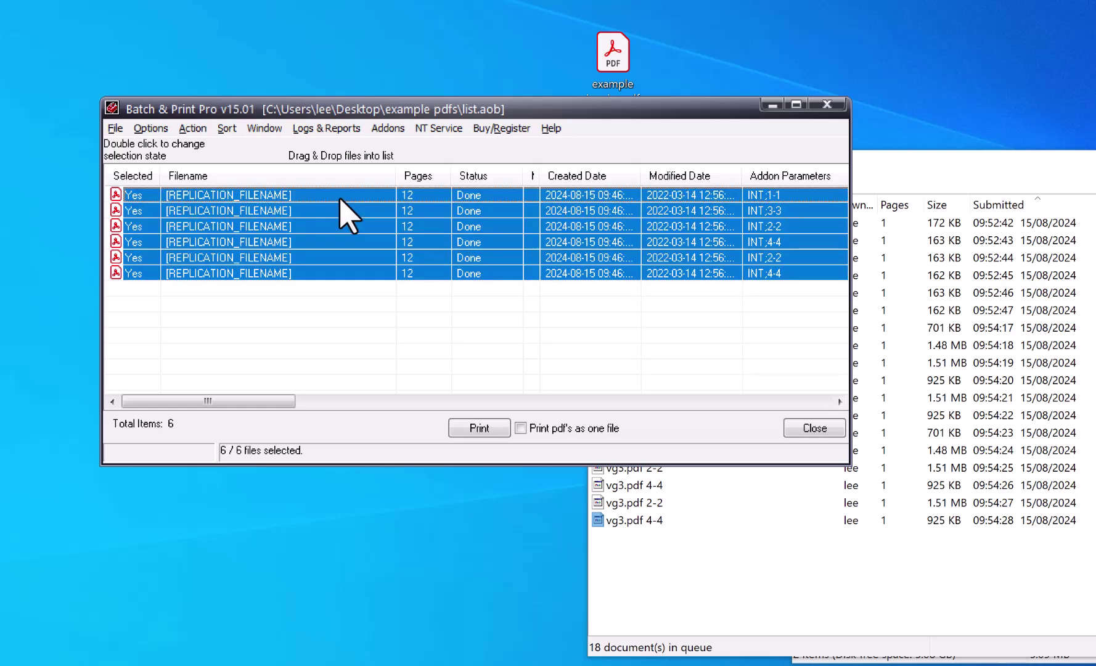
pyautogui.press('Delete')
# Load list.aob back through Addons > Batch File > Load
pyautogui.click(383, 128)
pyautogui.moveTo(464, 221)
pyautogui.click(672, 219)
pyautogui.doubleClick(518, 296)
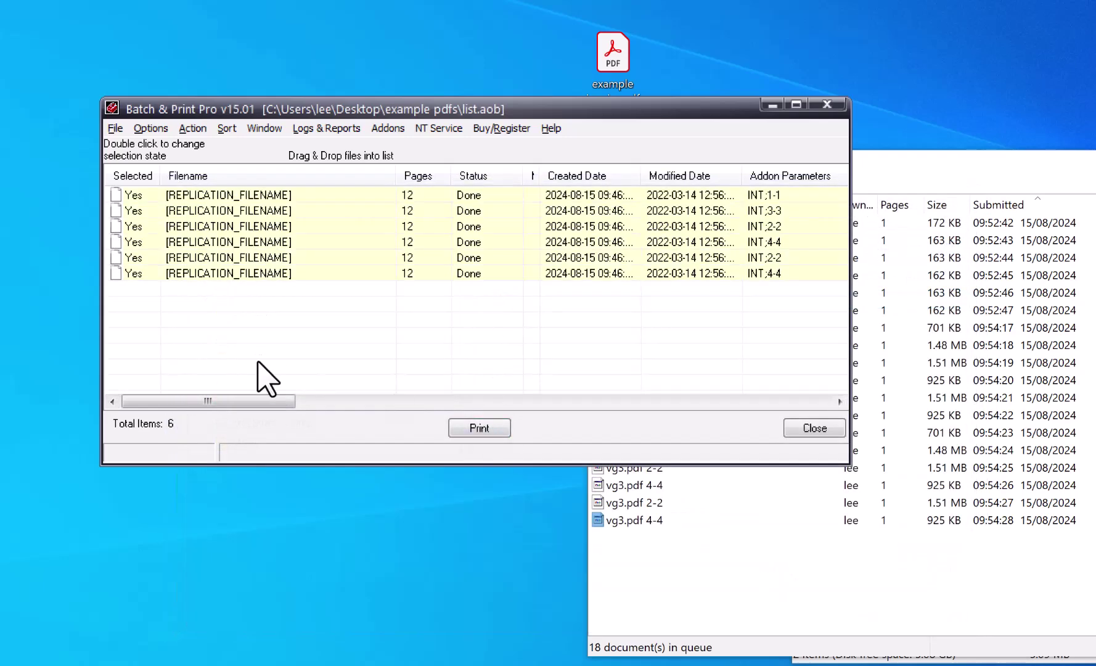
pyautogui.moveTo(238, 401); pyautogui.dragTo(159, 402)
# Select all loaded rows, set them for replication, and close Replication Options
pyautogui.hotkey('ctrl', 'a')
pyautogui.click(193, 128)
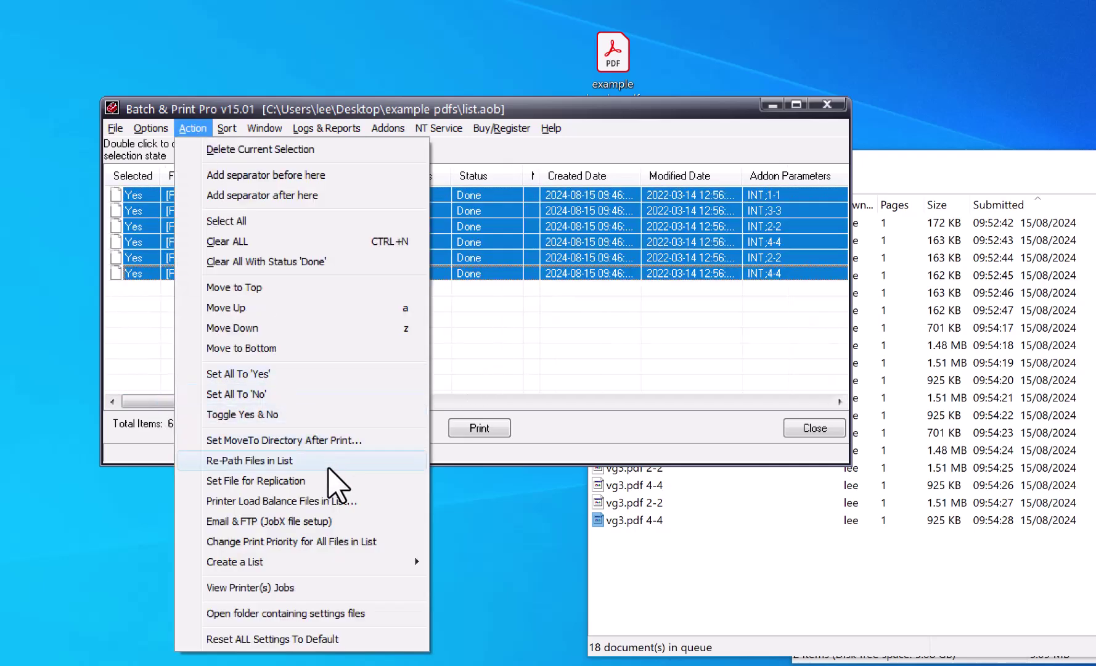
pyautogui.click(411, 481)
pyautogui.click(489, 318)
pyautogui.click(533, 163)
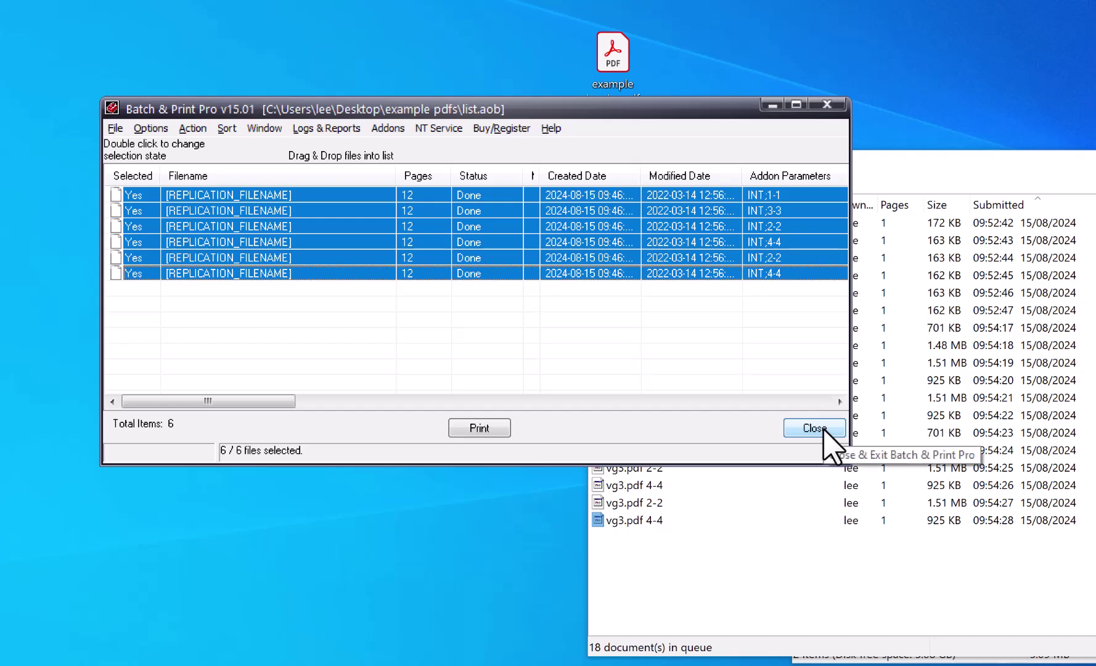